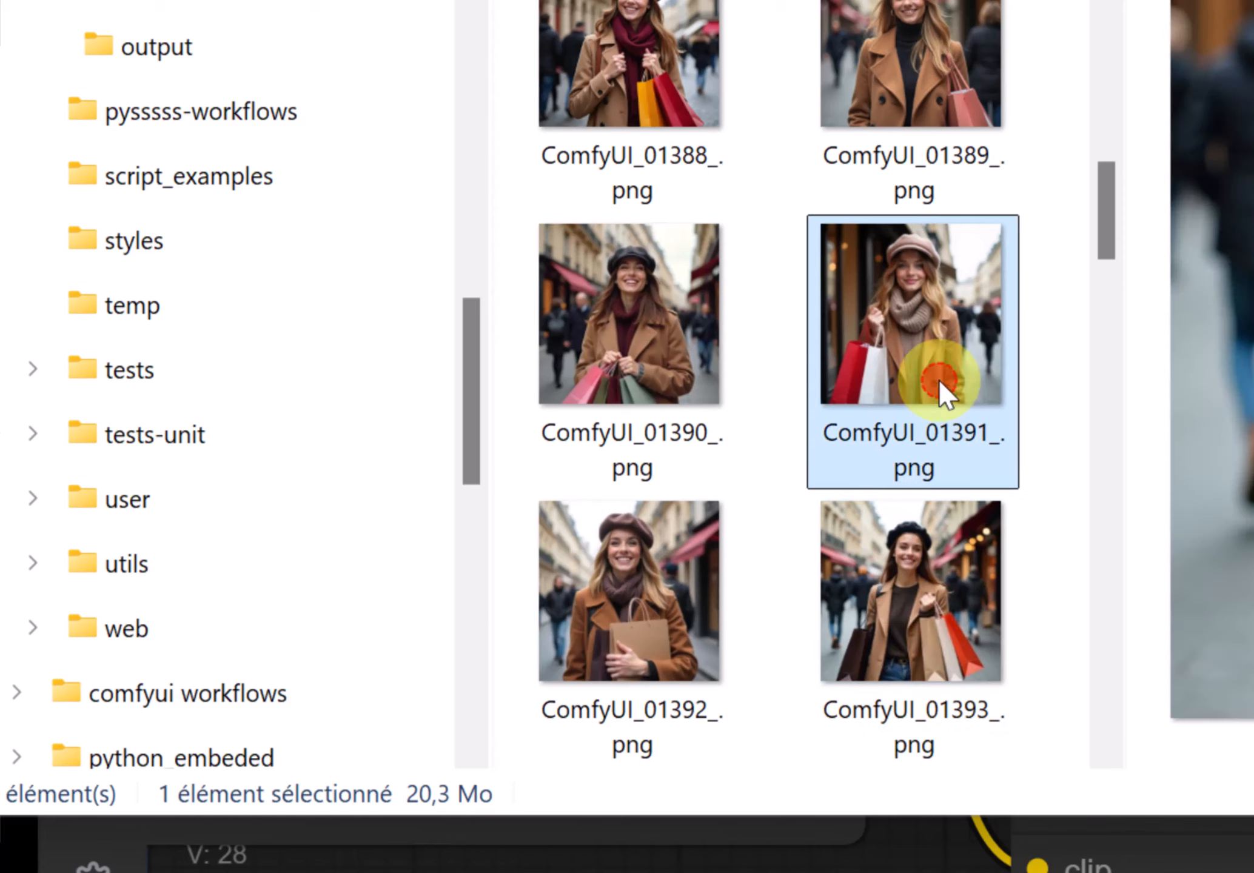
Clear the current workflow and load the one embedded in ComfyUI_01388_.png onto the ComfyUI canvas.
left_click(681, 111)
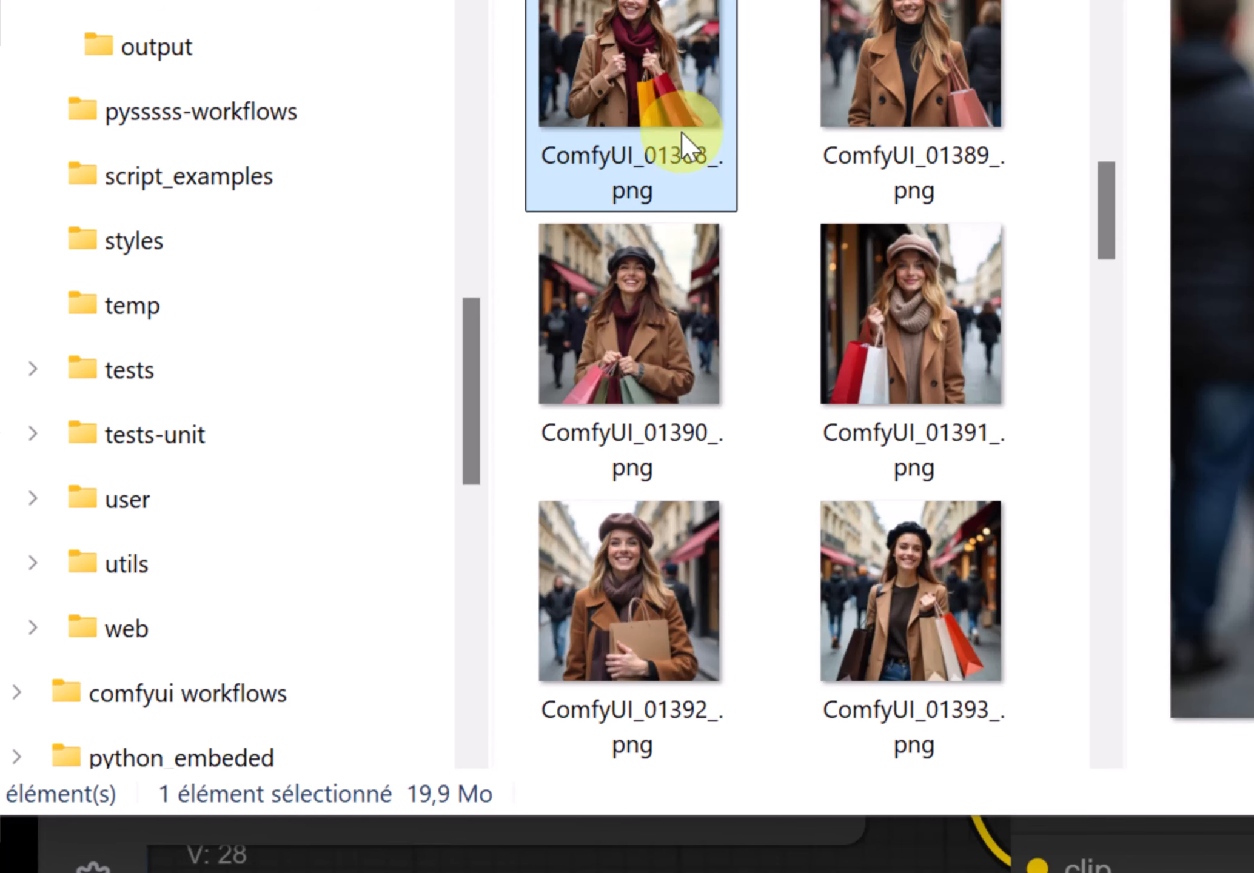
left_click(679, 358)
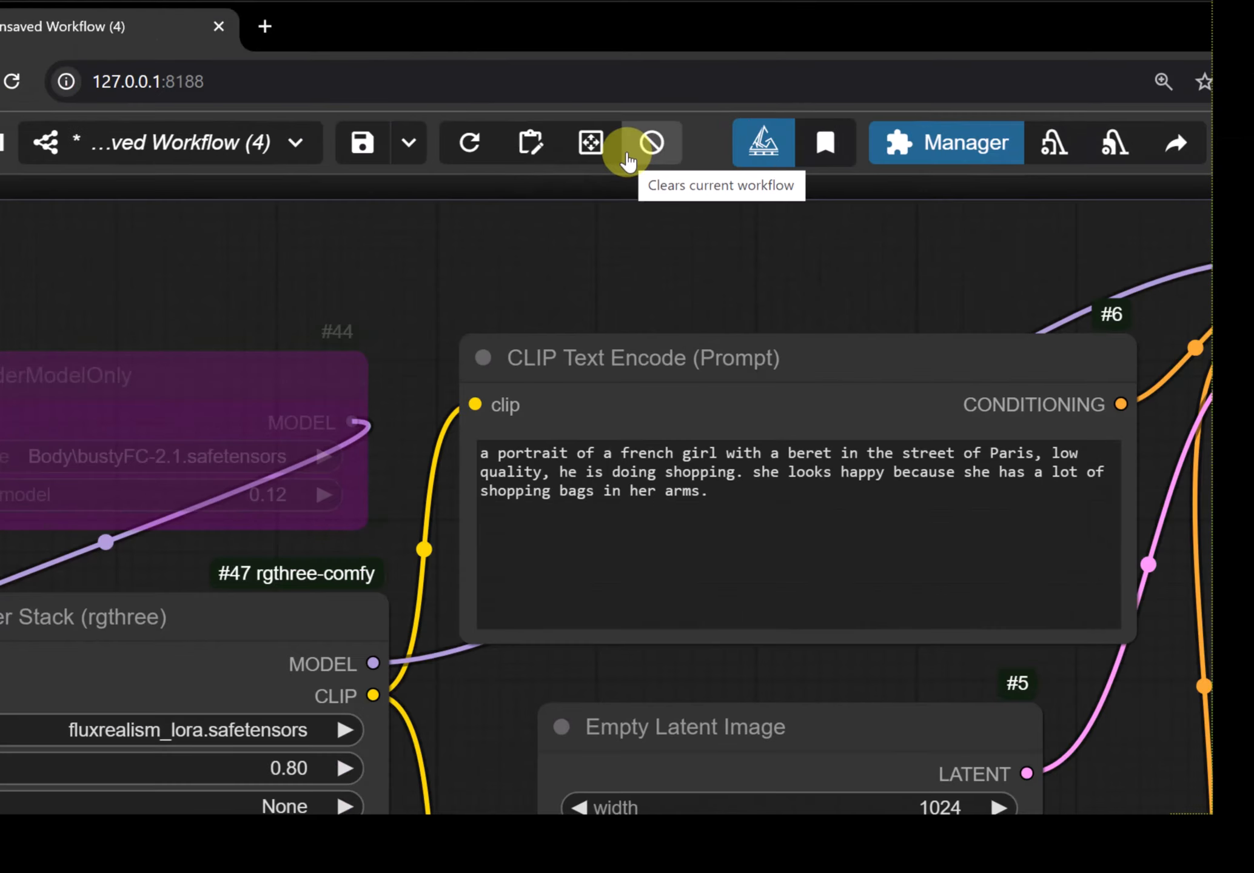
left_click(1207, 236)
left_click(802, 196)
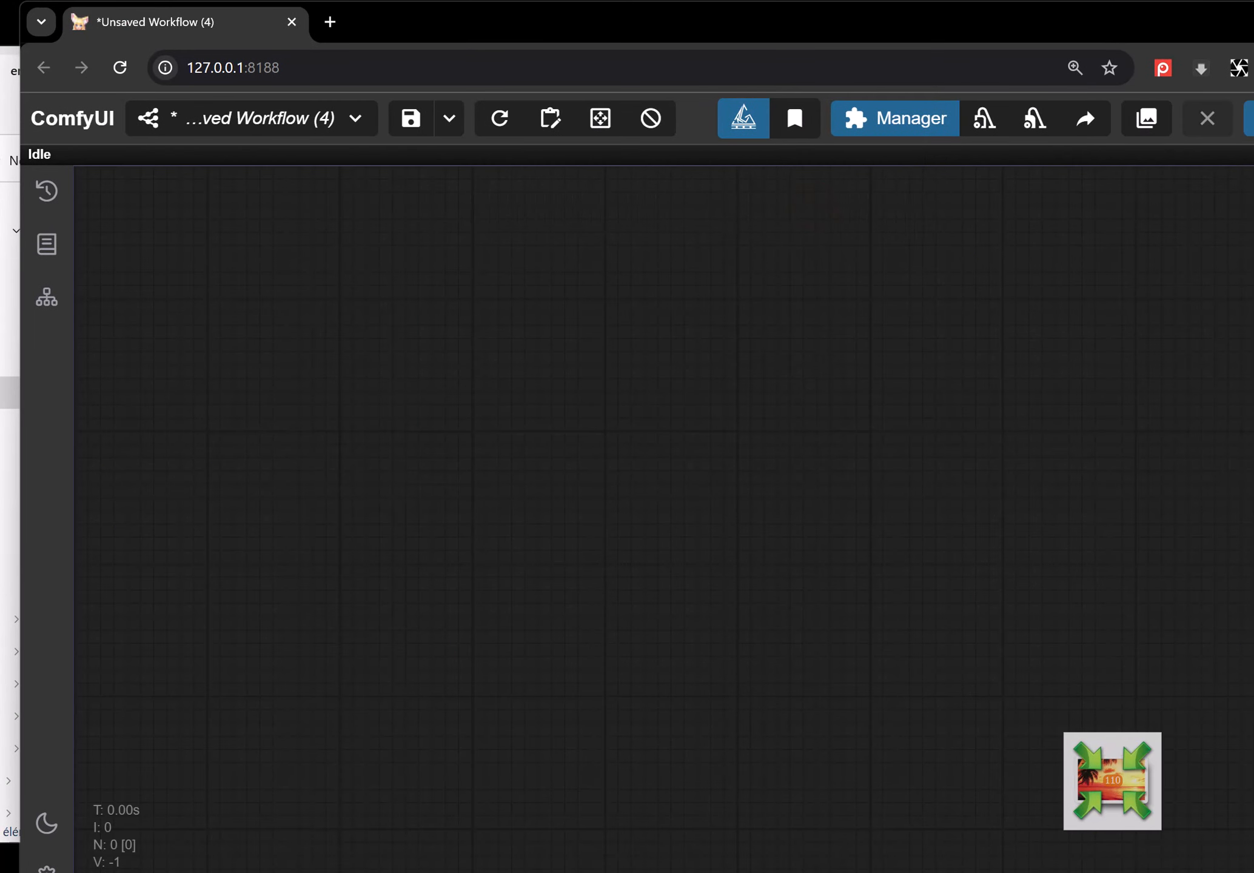
key("alt+Tab")
left_click_drag(307, 470, 1171, 448)
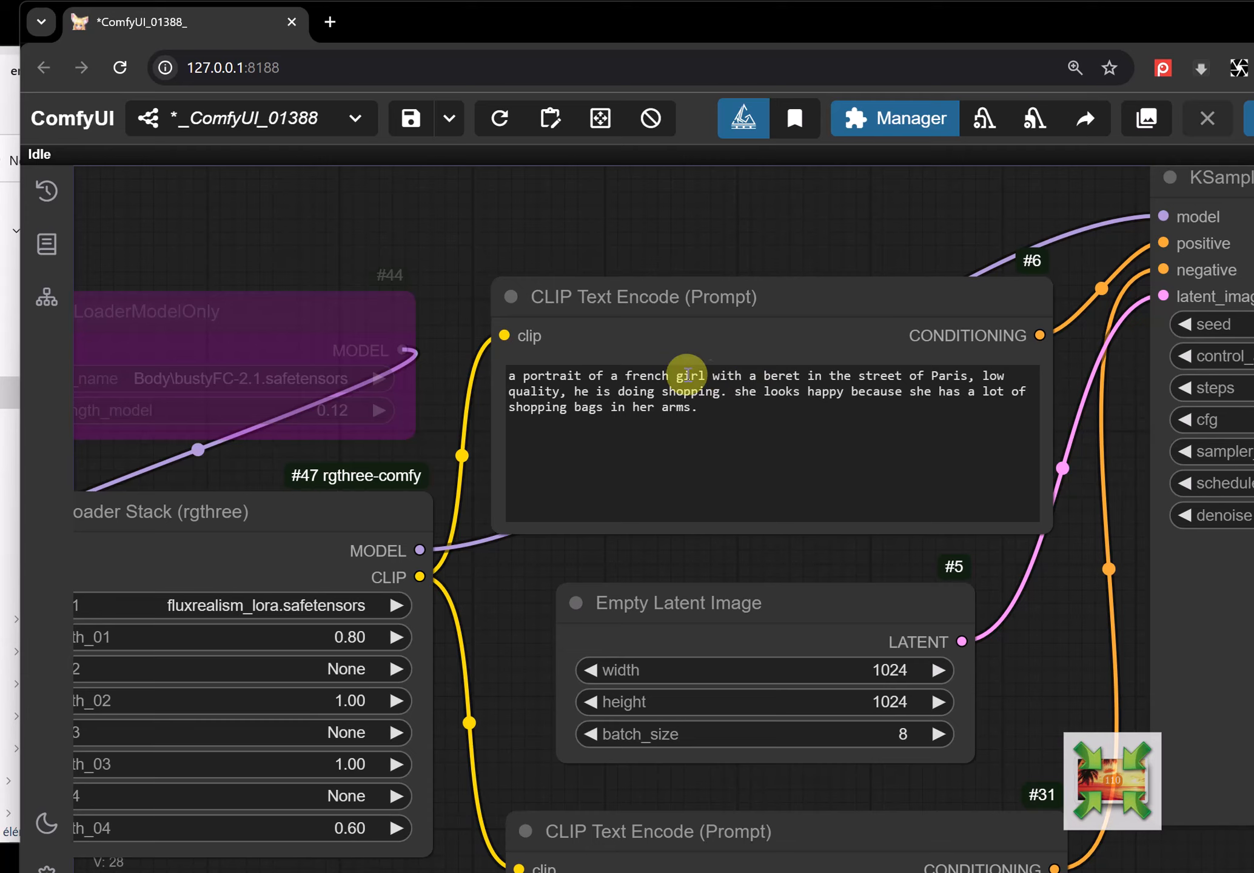
In File Explorer, check the total size of all PNG images from ComfyUI_01327_ to ComfyUI_01436_ in their properties.
left_click(5, 331)
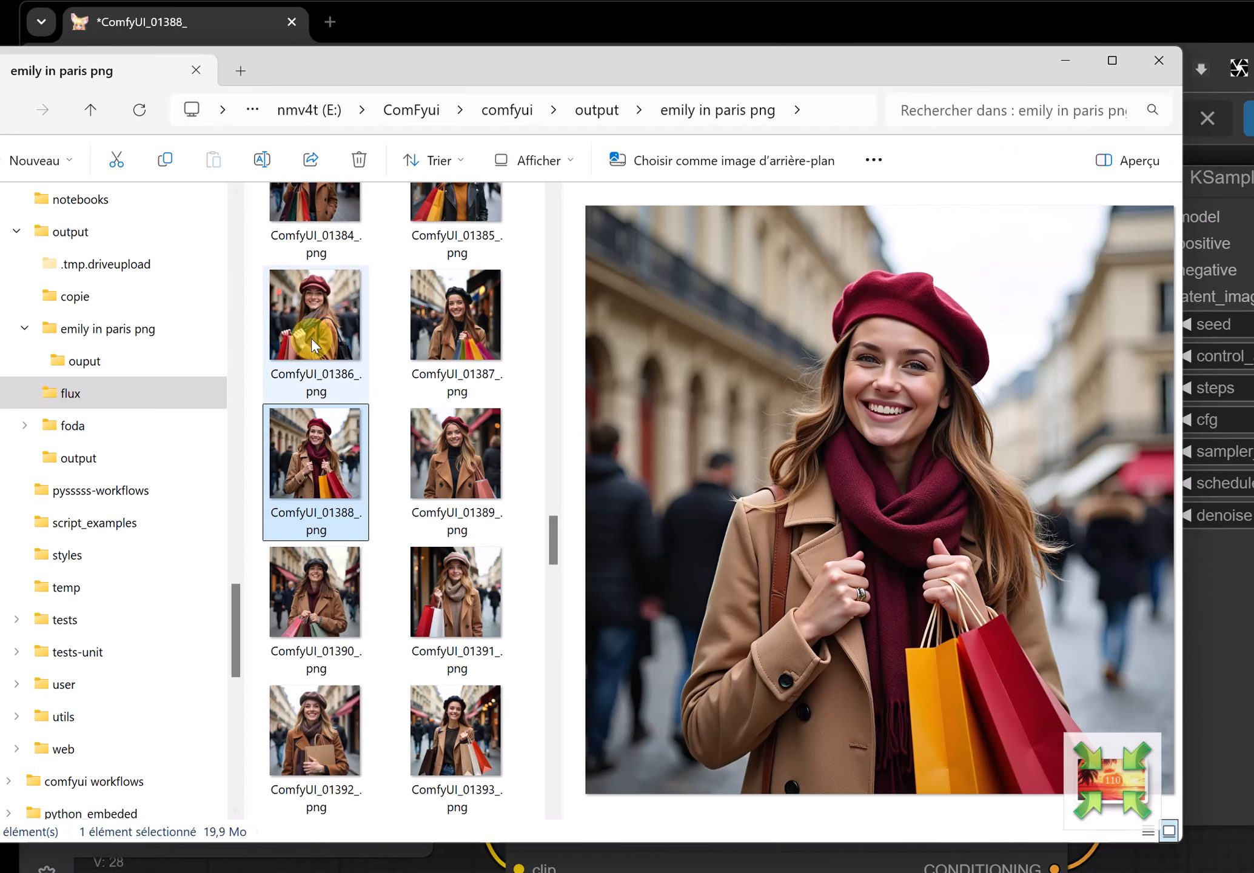
mouse_move(326, 472)
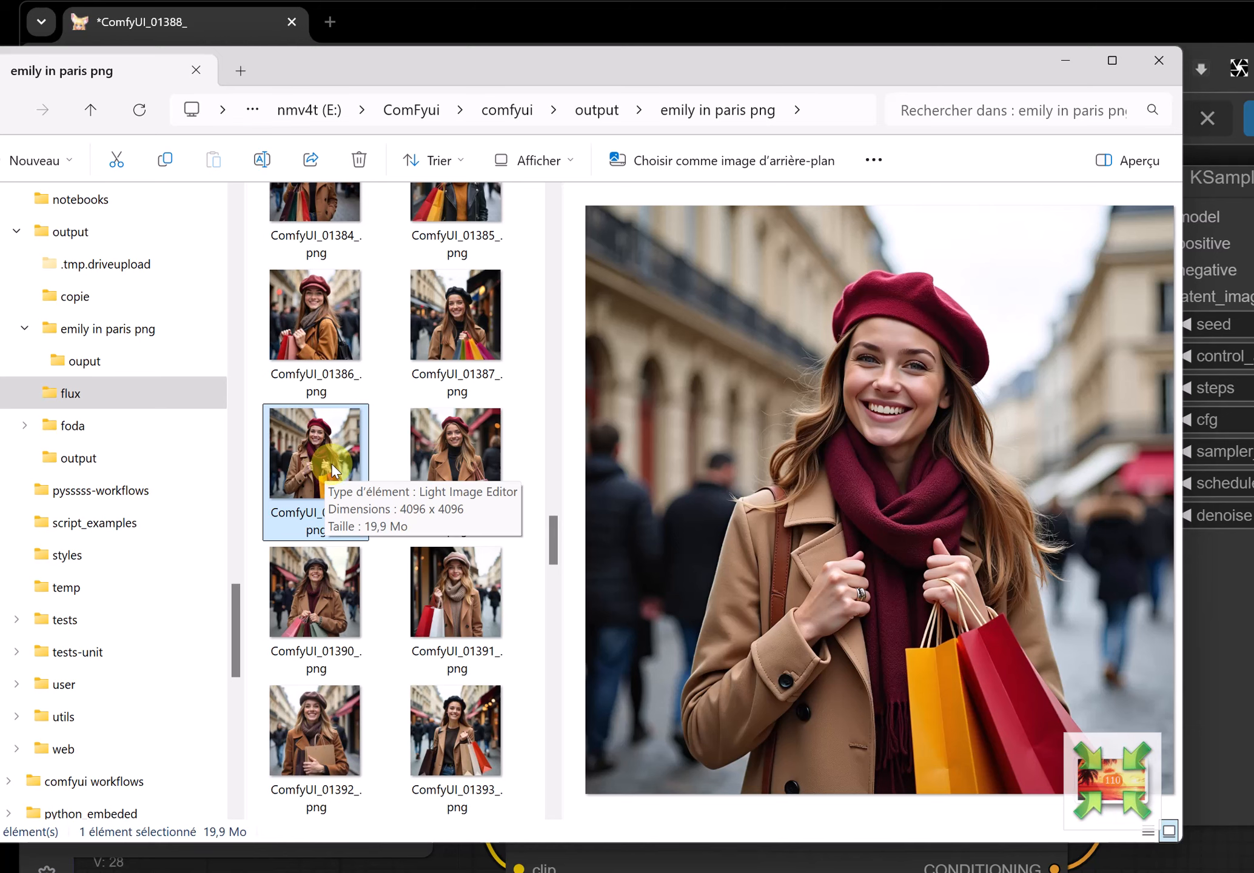
scroll(331, 463, "up", 15)
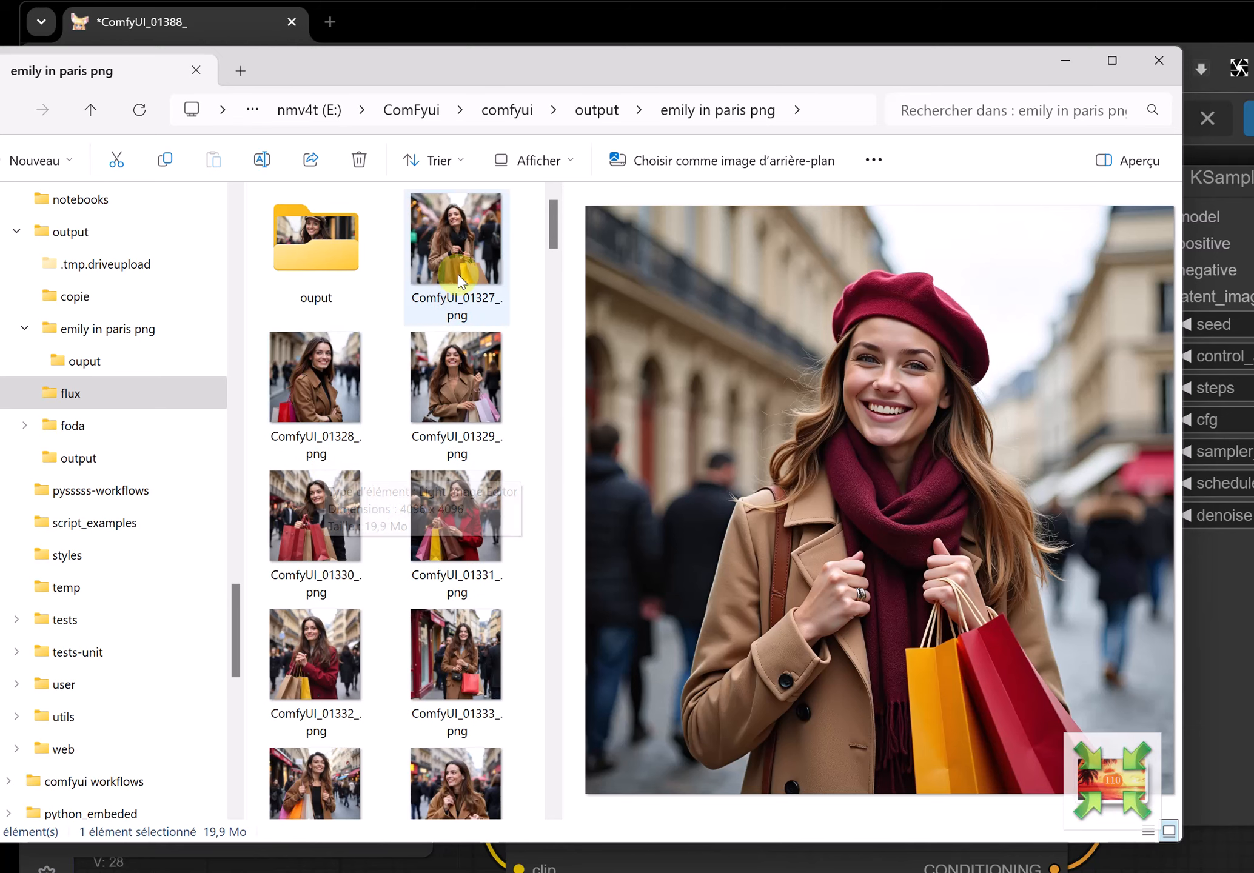
left_click(458, 276)
left_click_drag(553, 231, 557, 804)
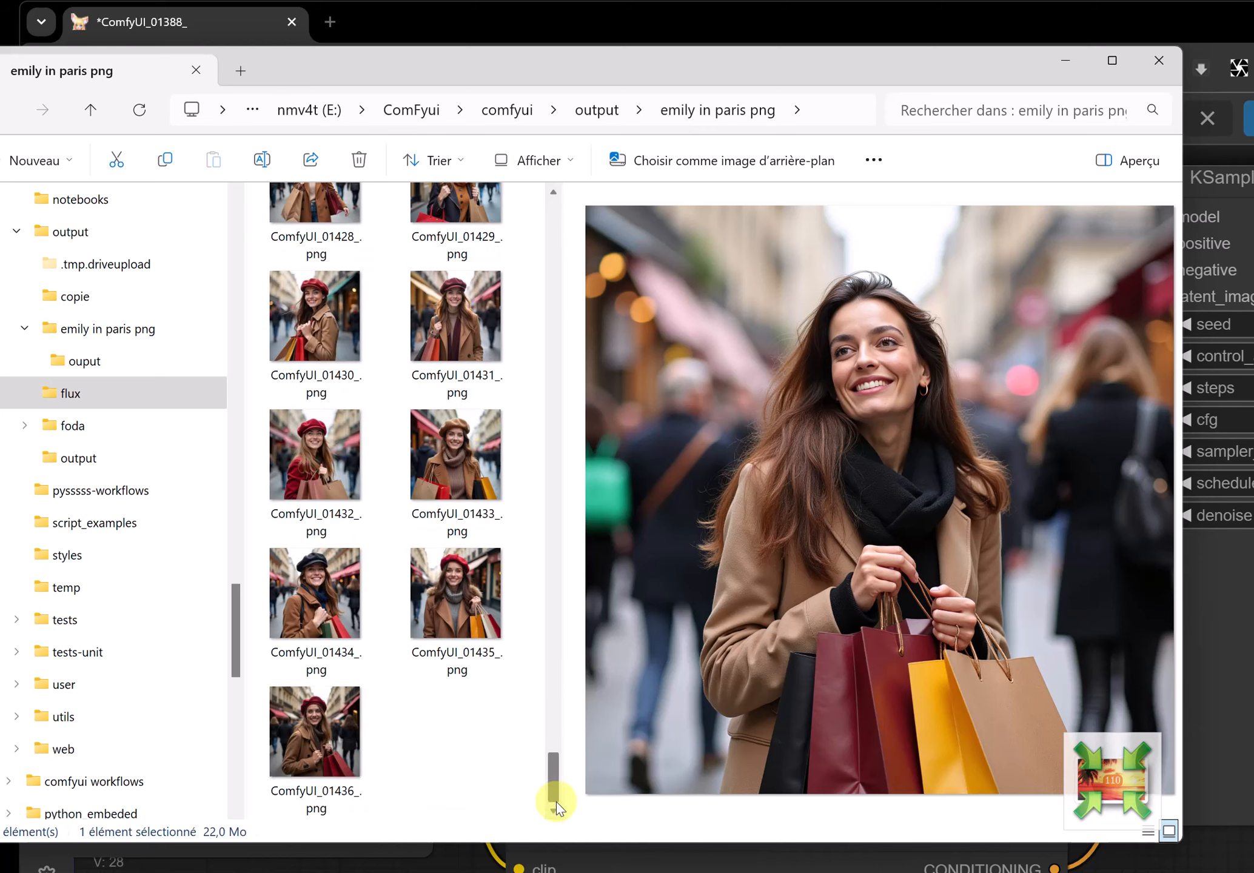
left_click(359, 776, "shift")
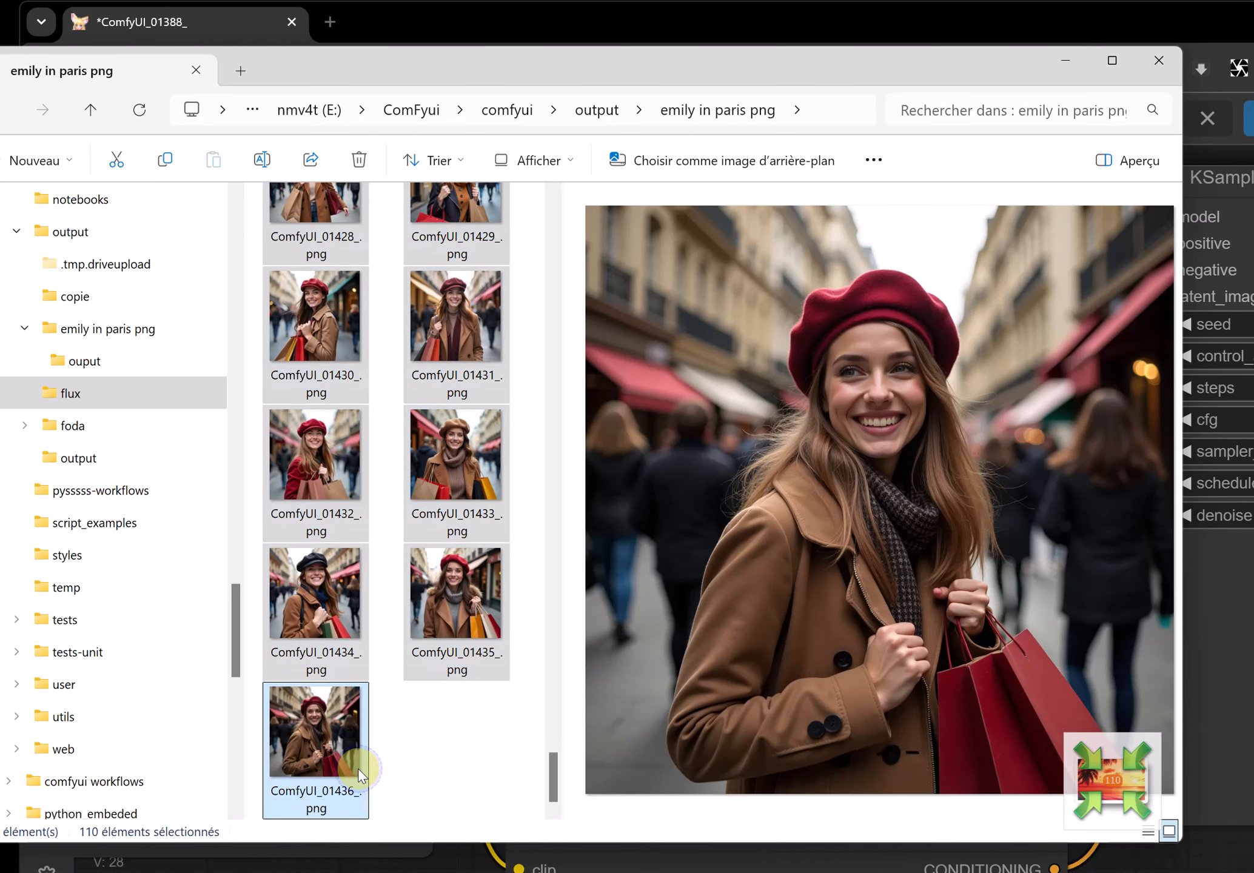
right_click(359, 777)
left_click(549, 375)
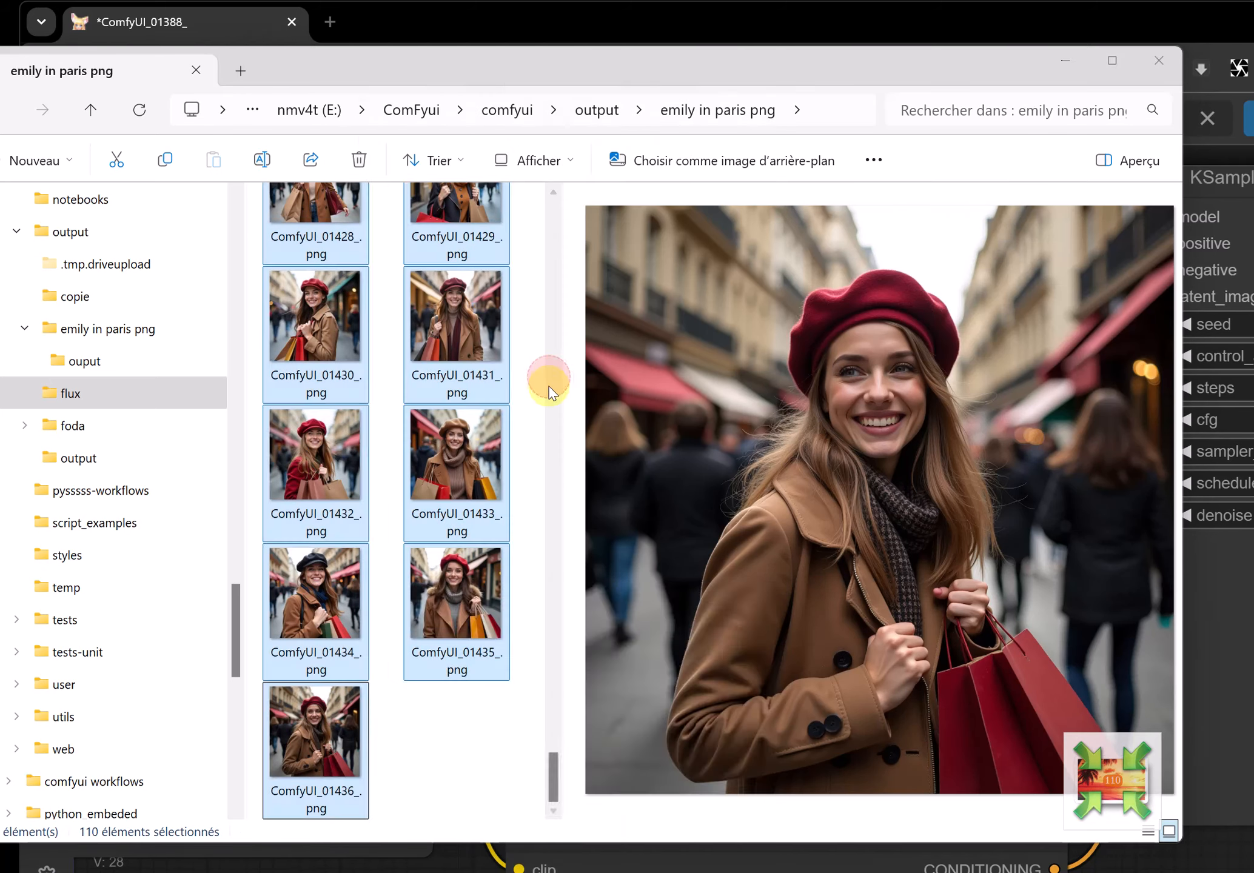
left_click_drag(734, 600, 693, 373)
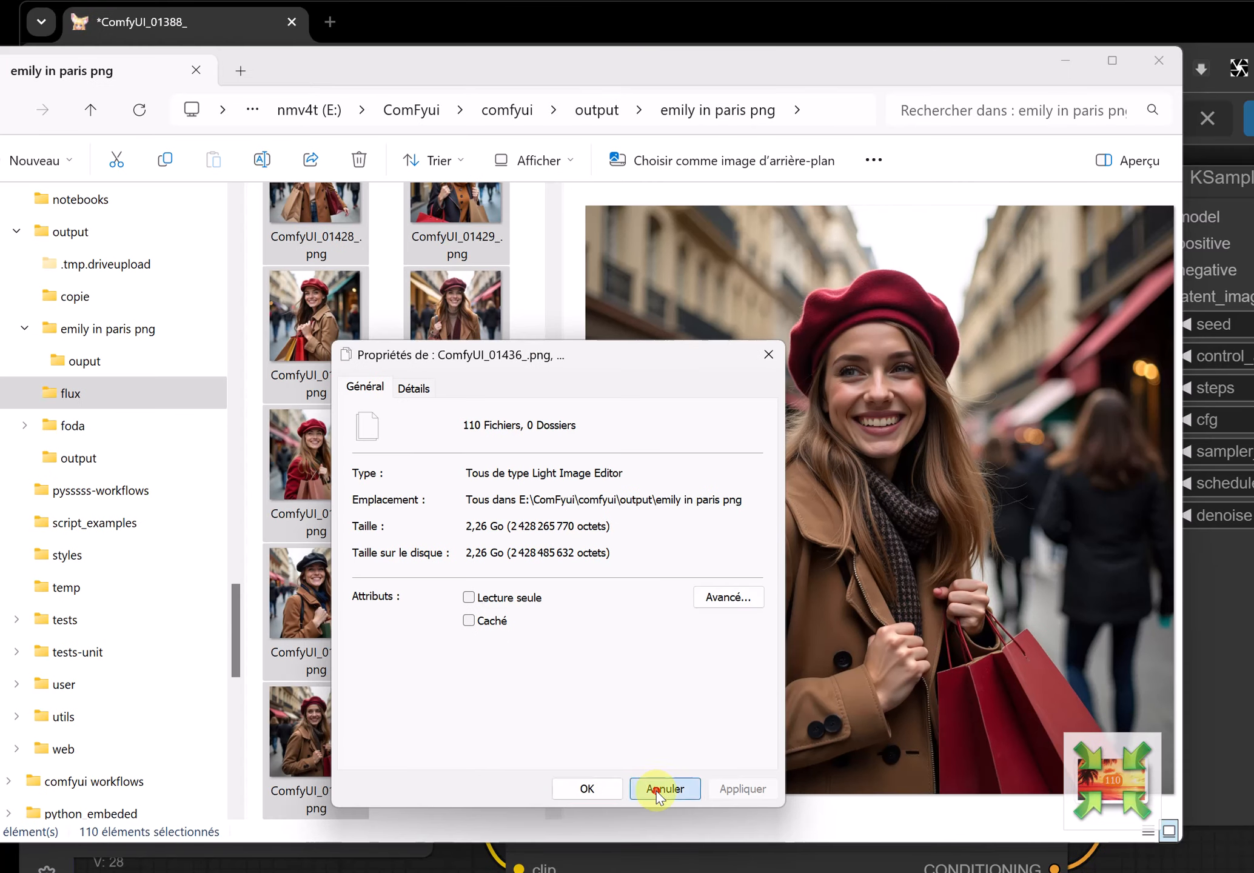
left_click(661, 789)
Open the ouput subfolder and check the total size of all its WebP copies in their properties.
left_click_drag(549, 785, 552, 222)
left_click(282, 261)
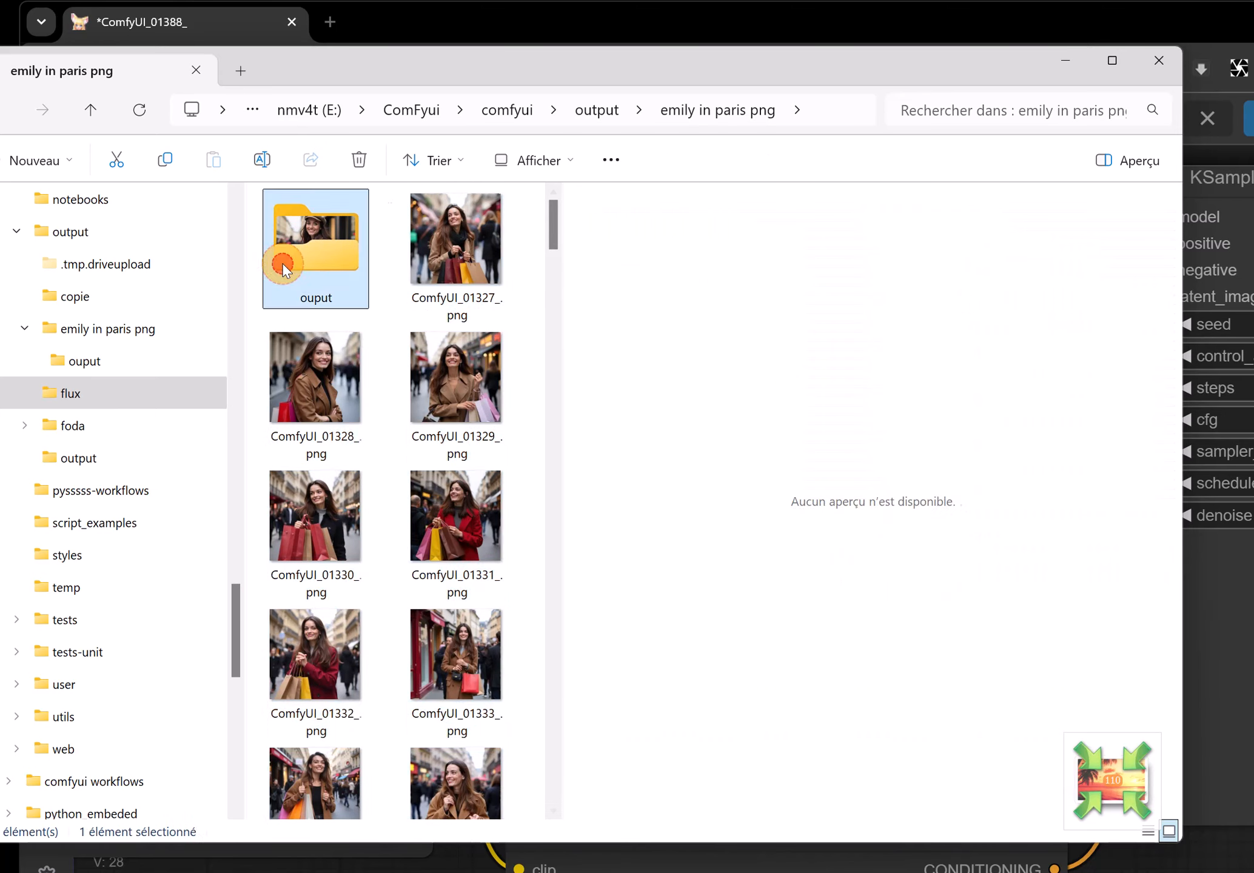
double_click(282, 262)
left_click(287, 252)
key("ctrl+a")
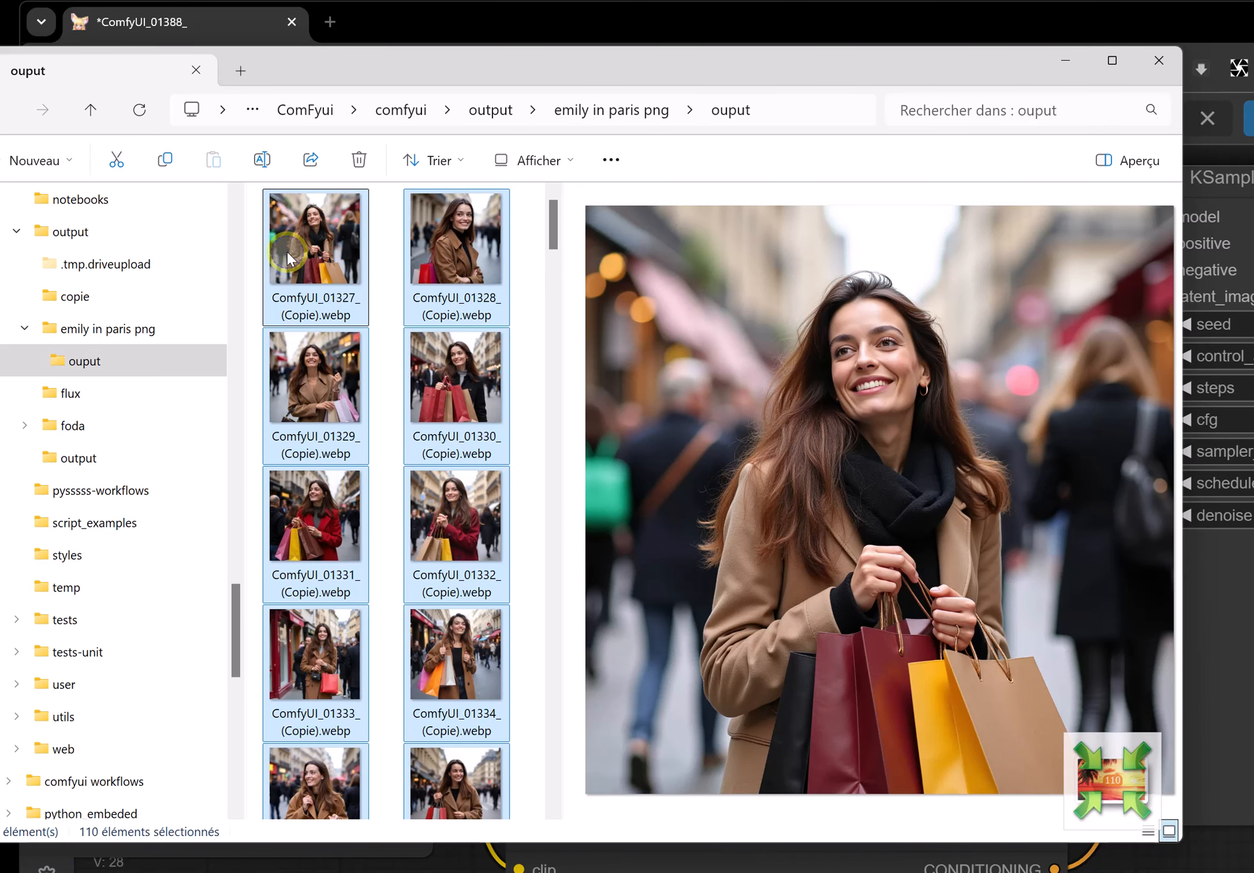
right_click(287, 252)
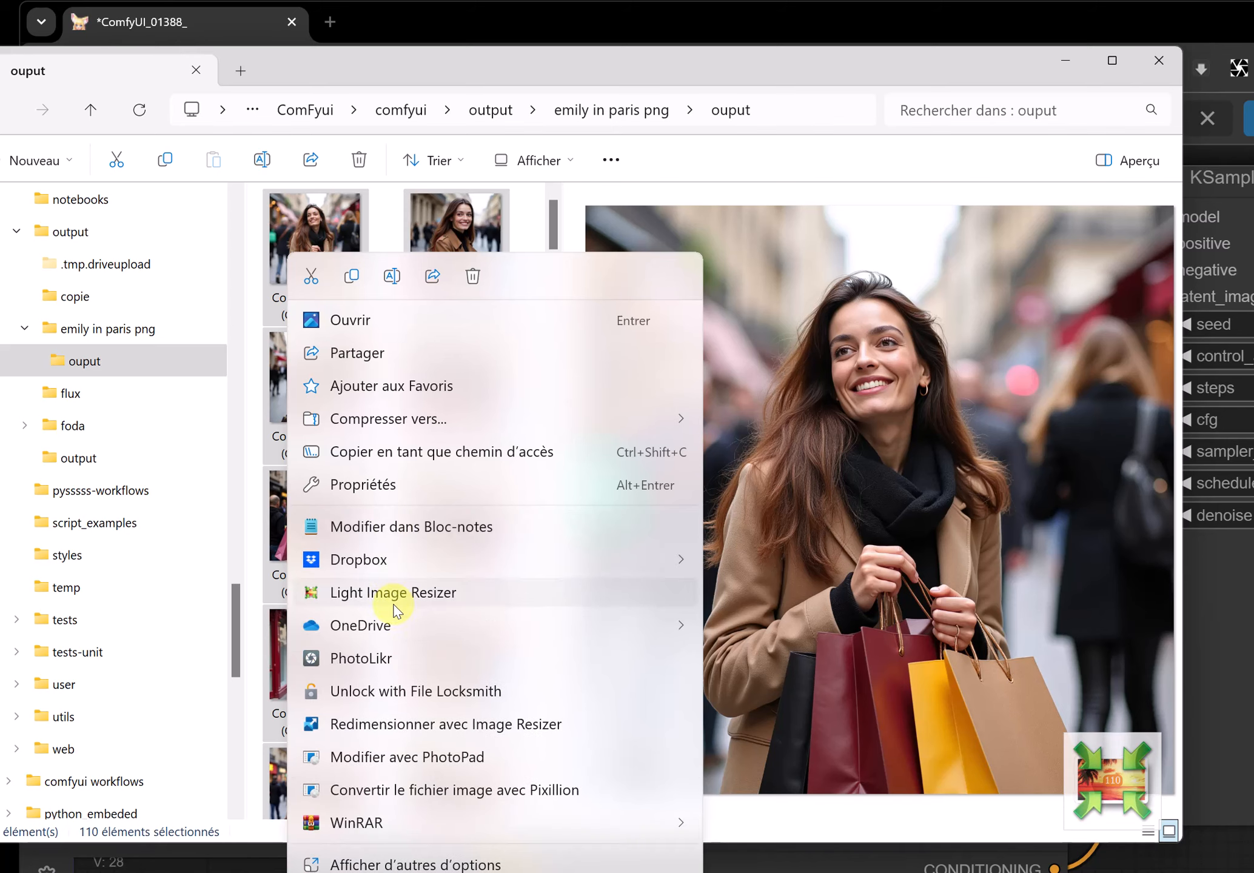
left_click(420, 485)
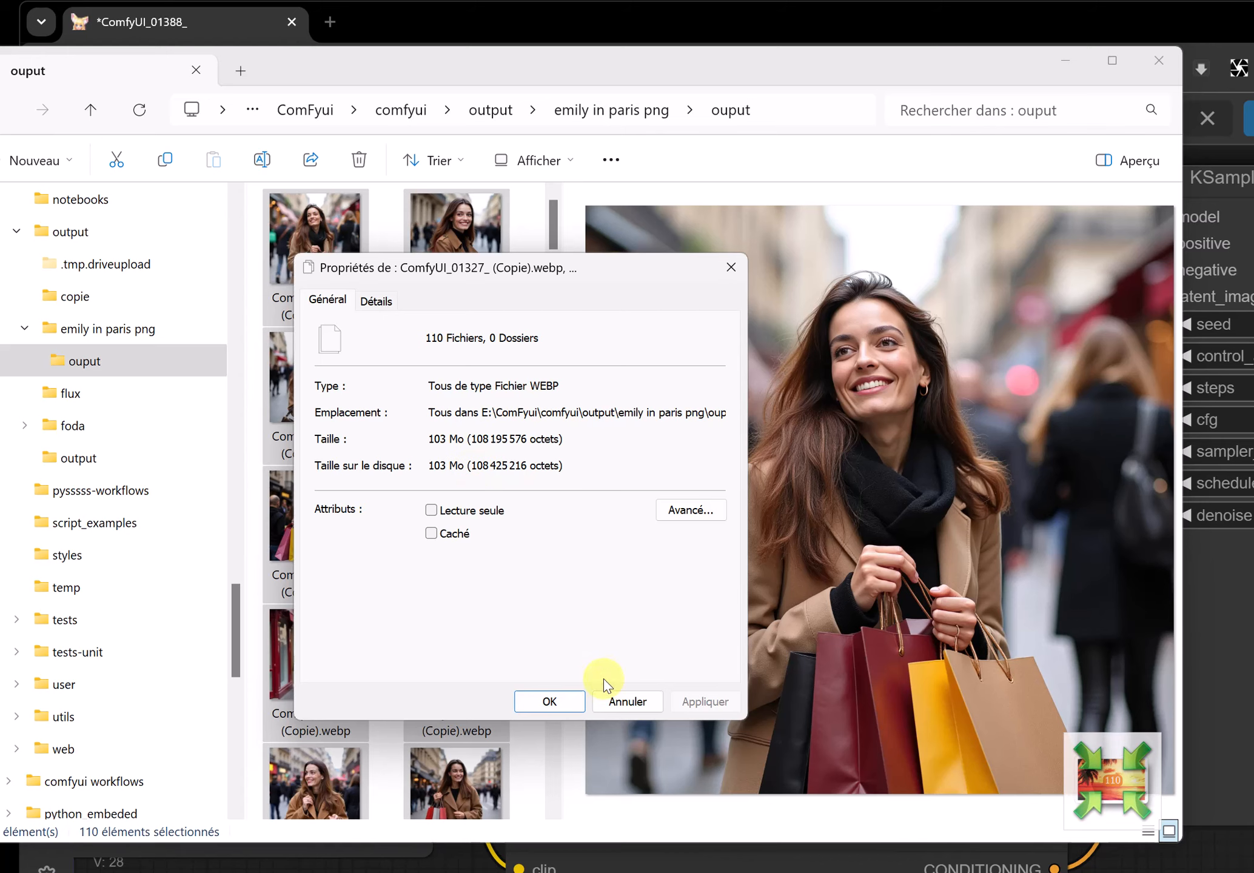
left_click(614, 708)
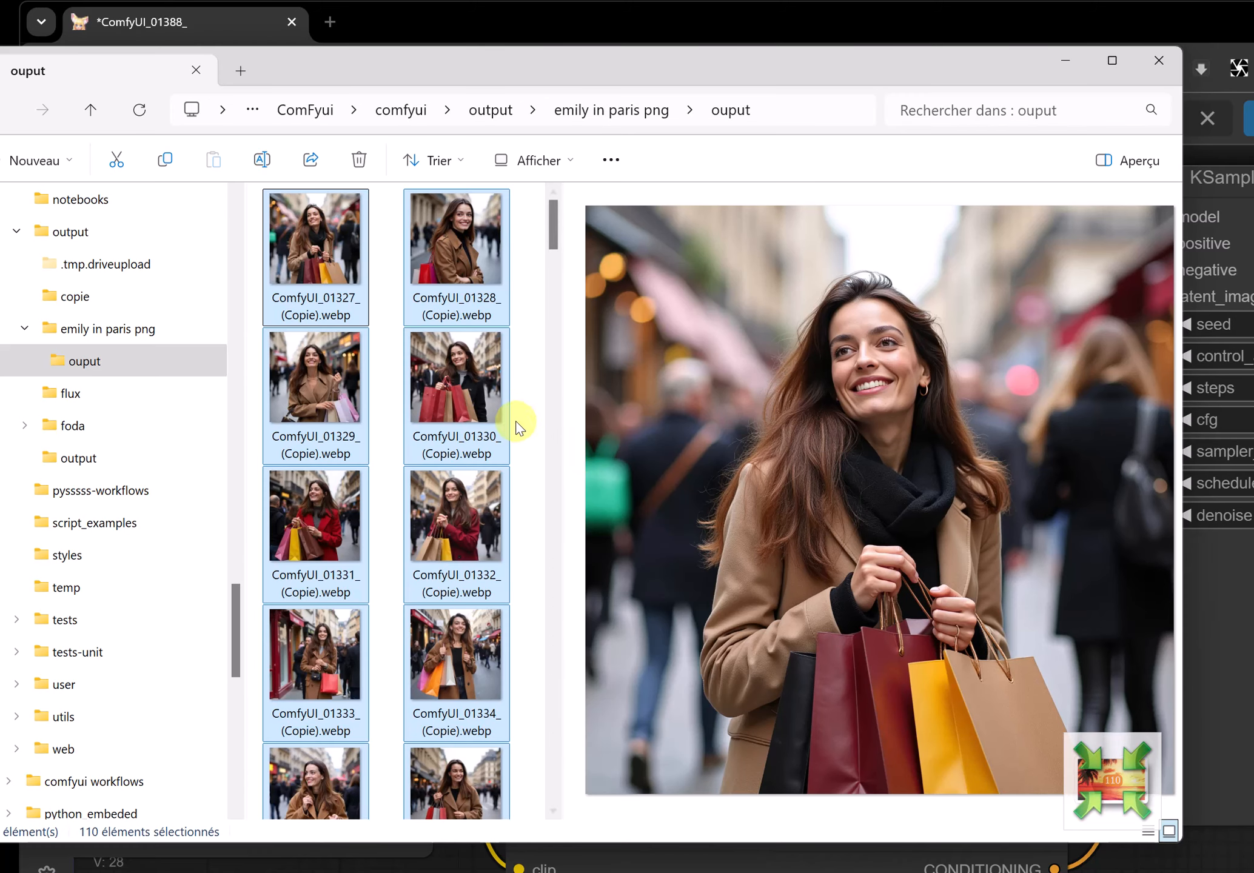
Clear the ComfyUI workflow and load the one embedded in ComfyUI_01356_ (Copie).webp from the ouput folder.
left_click(456, 436)
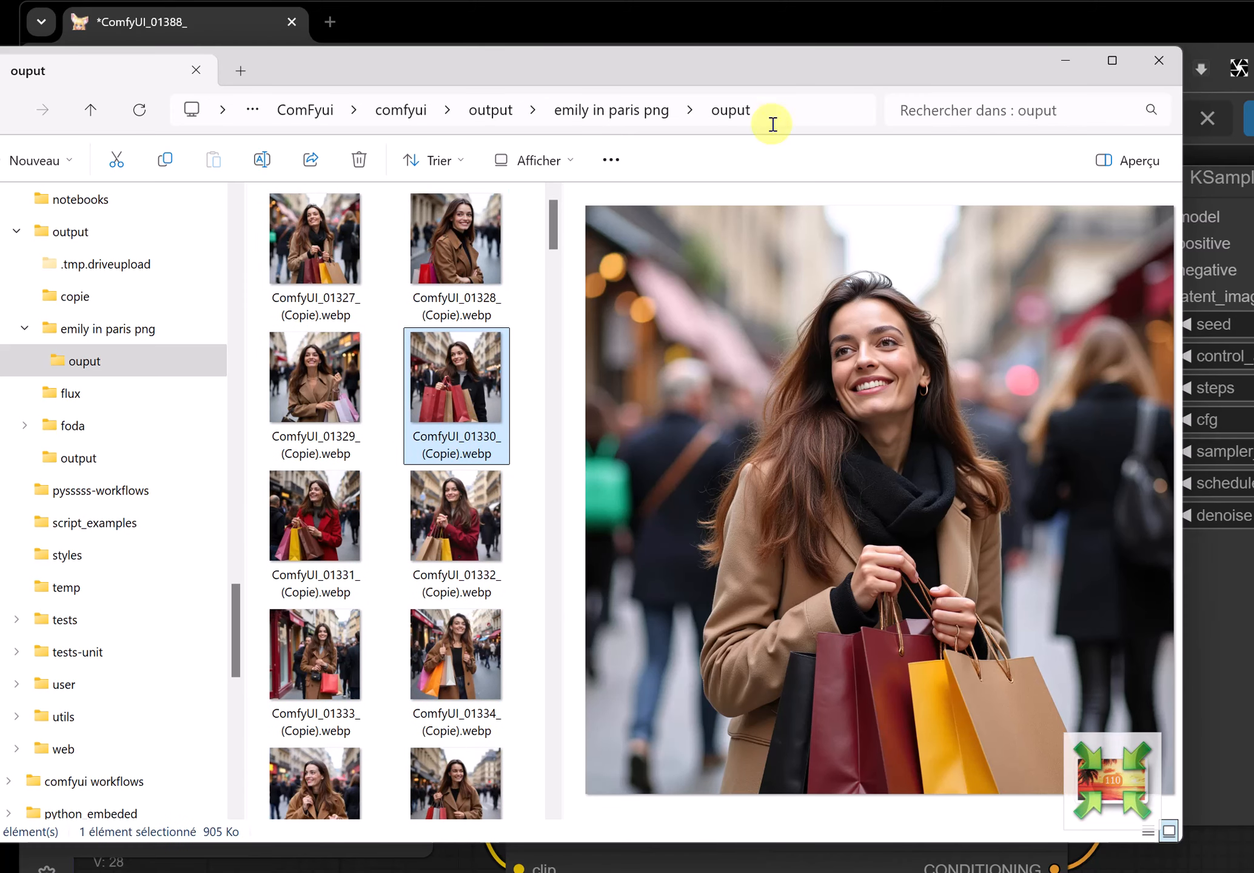
left_click(727, 21)
left_click(651, 119)
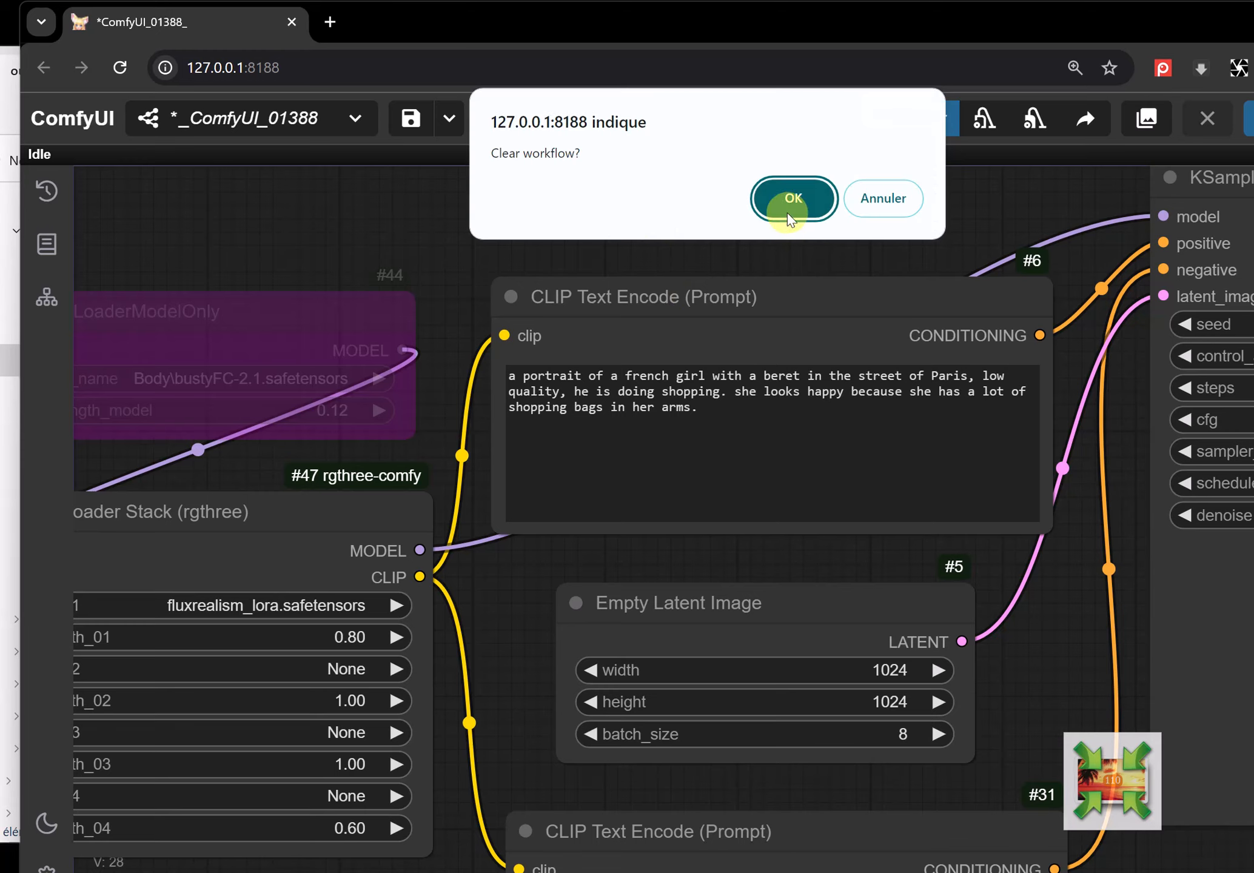
left_click(791, 201)
left_click(10, 364)
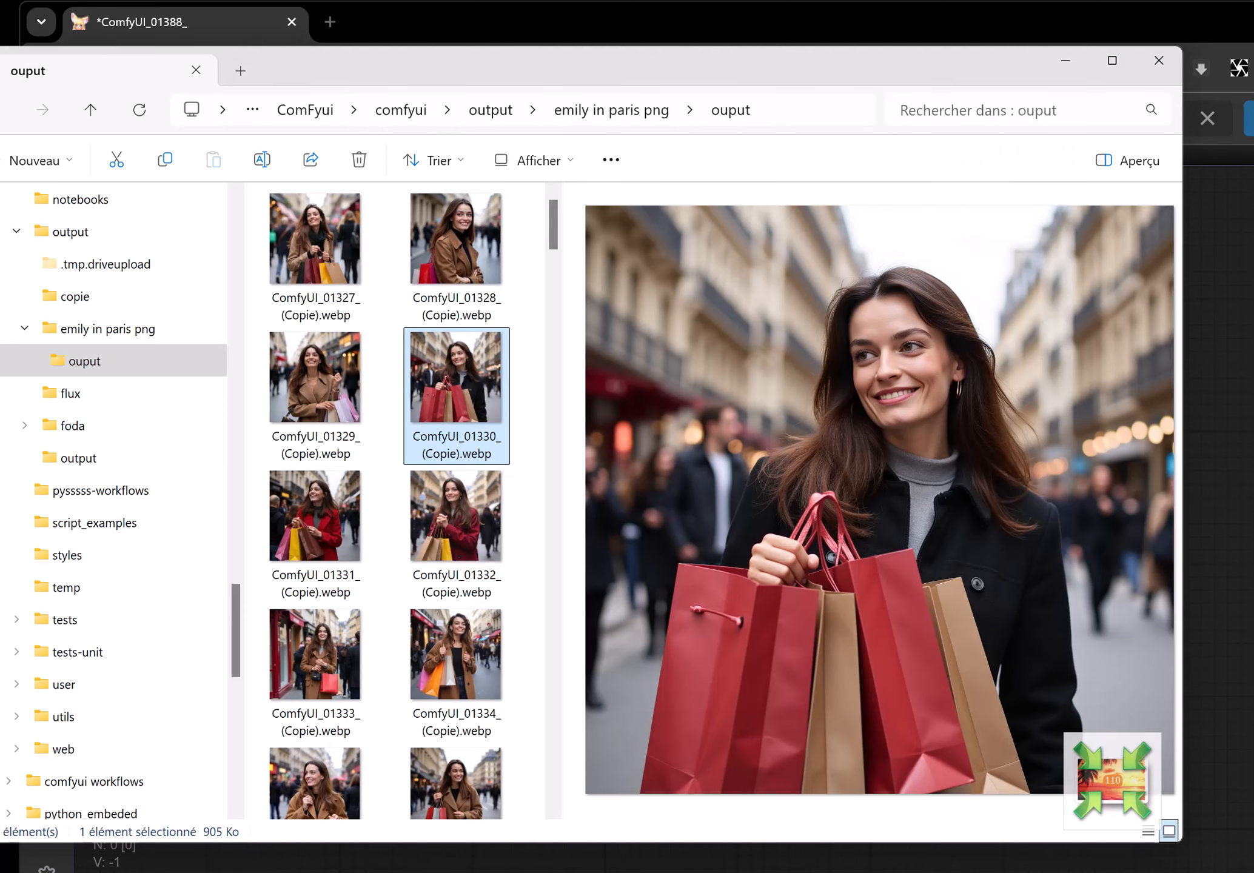
left_click(321, 366)
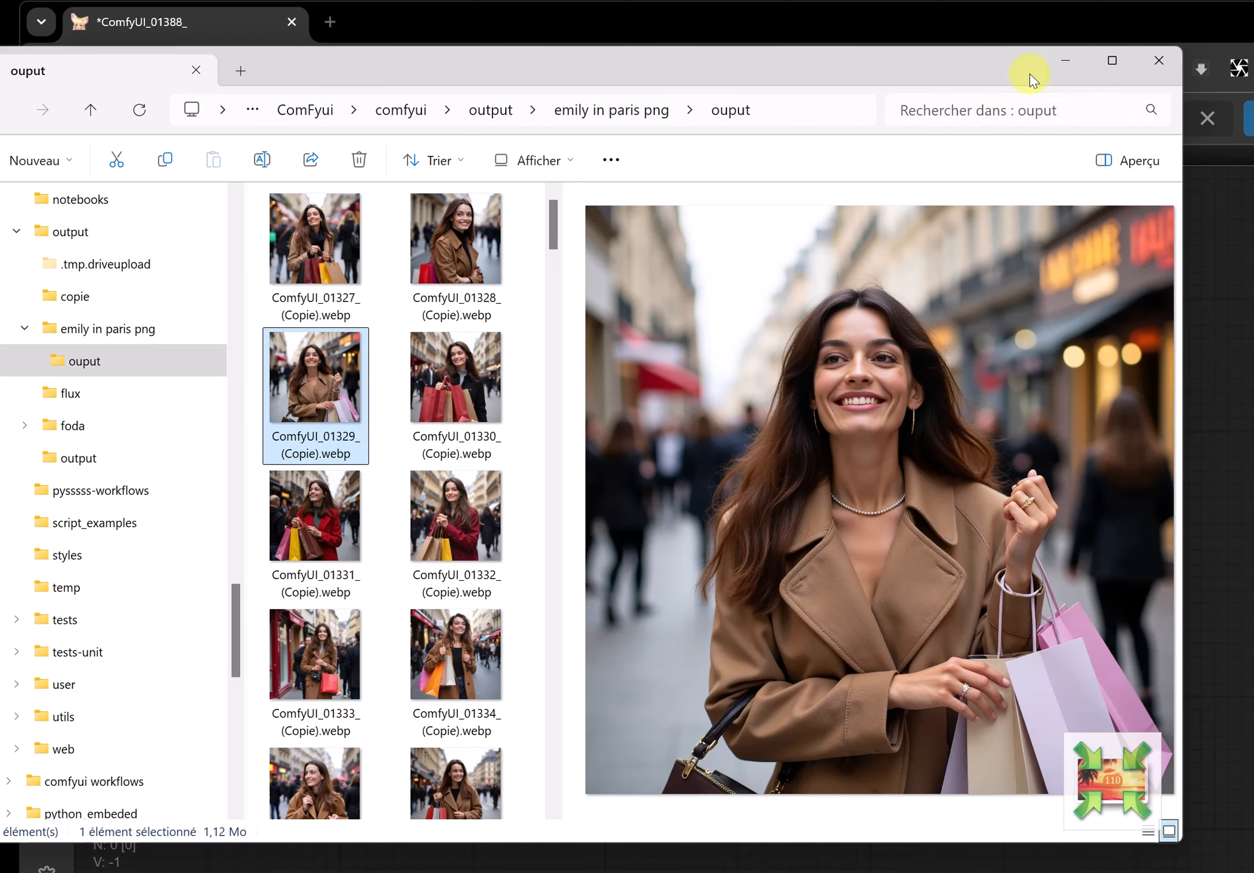
scroll(466, 658, "down", 10)
left_click_drag(460, 622, 1215, 532)
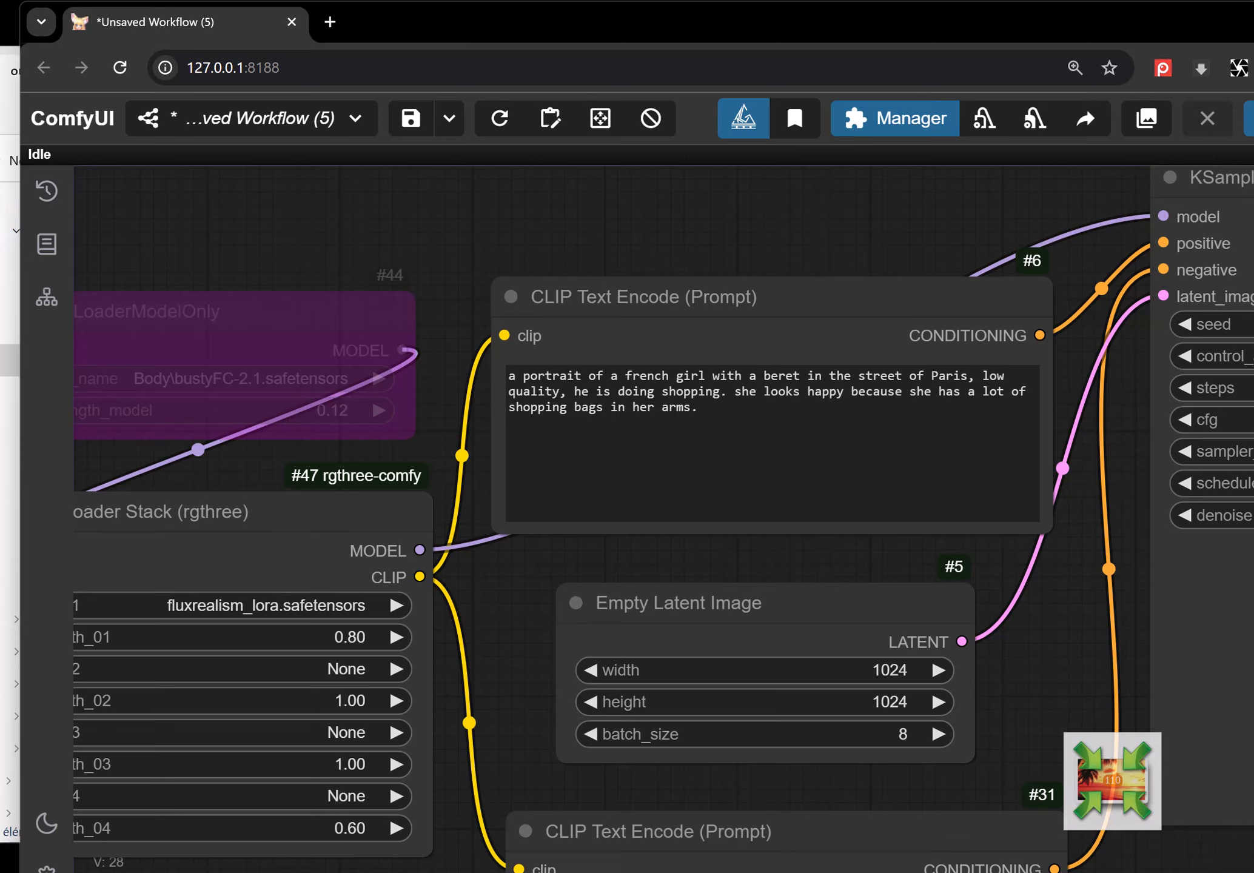
Open ComfyUI_01327_.png through ComfyUI_01329_.png from the emily in paris png folder in Light Image Resizer.
key("alt+Tab")
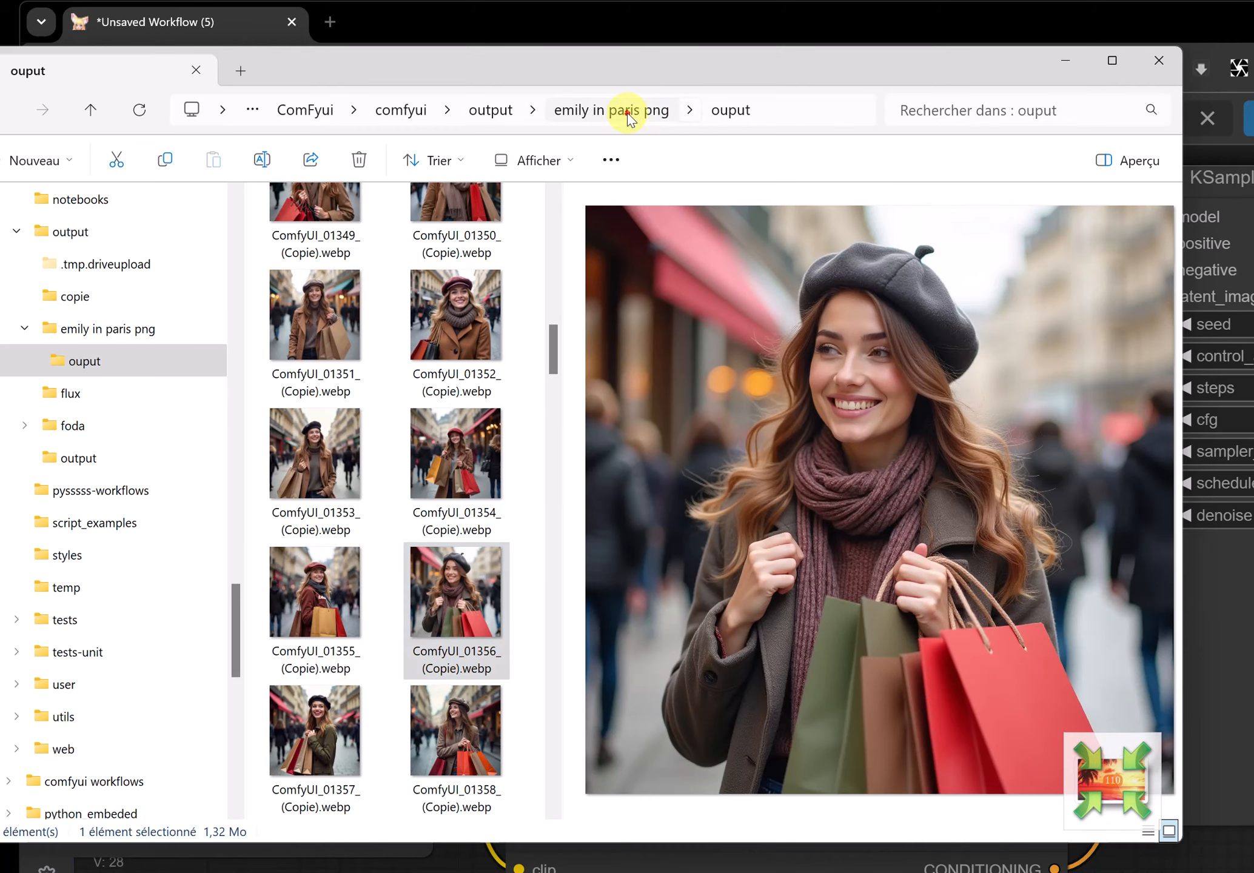
left_click(627, 113)
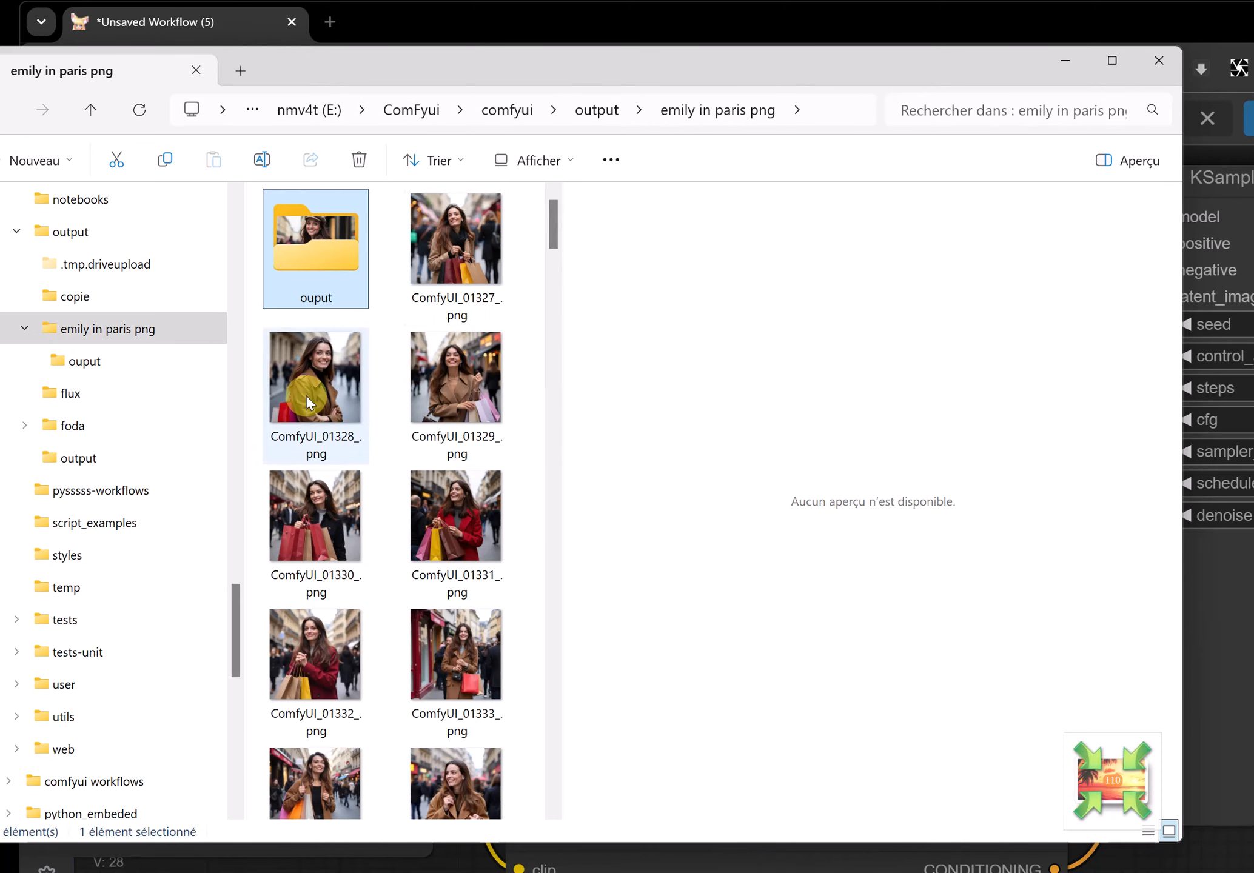
left_click(478, 254)
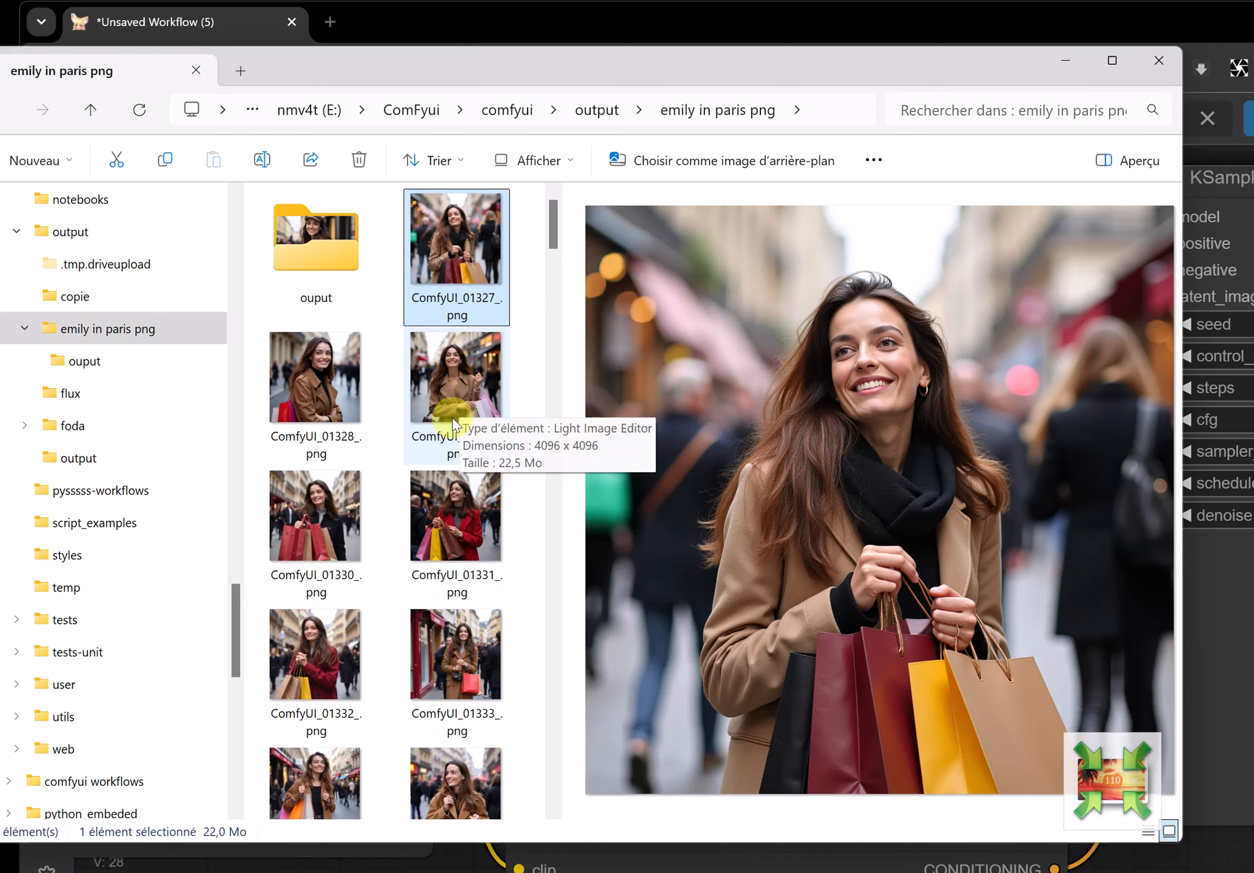
left_click(461, 402, "shift")
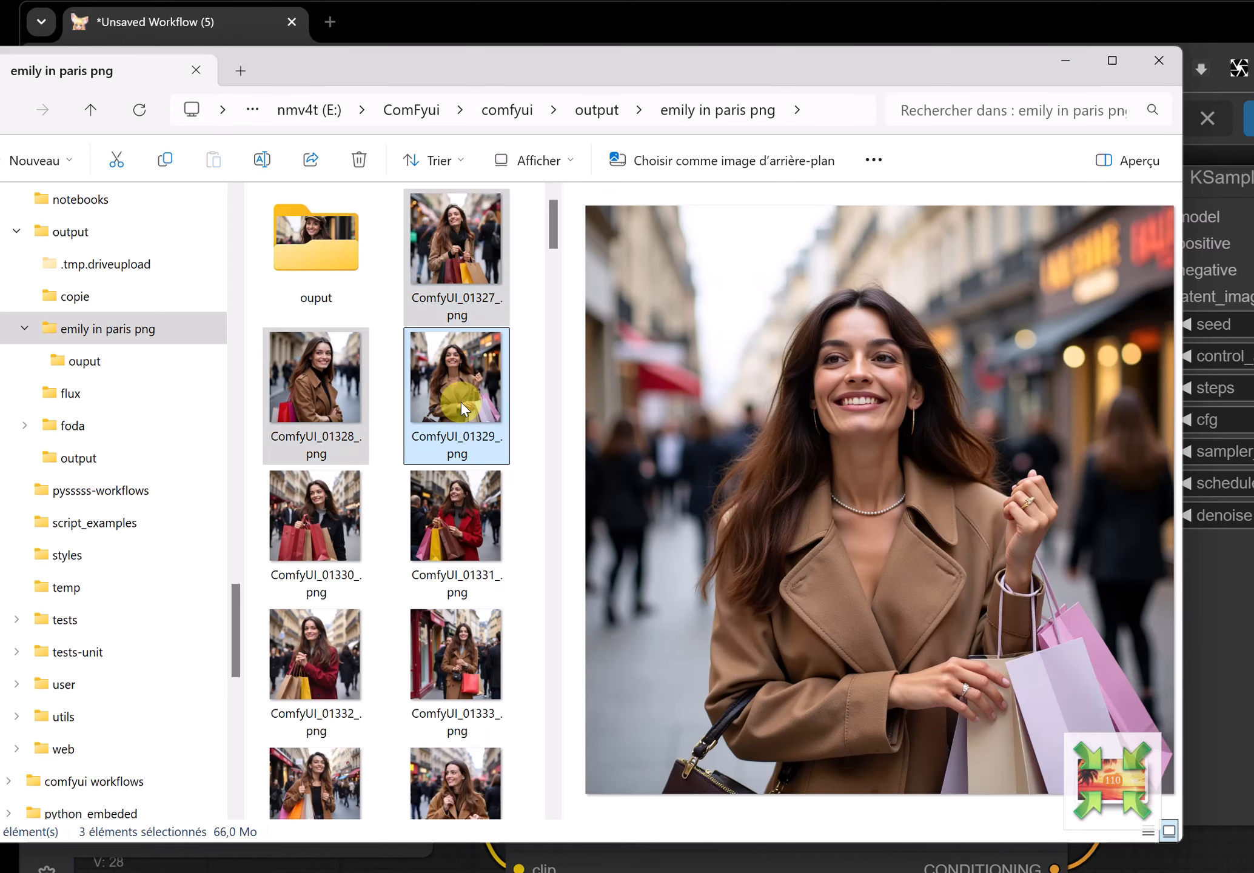
right_click(460, 401)
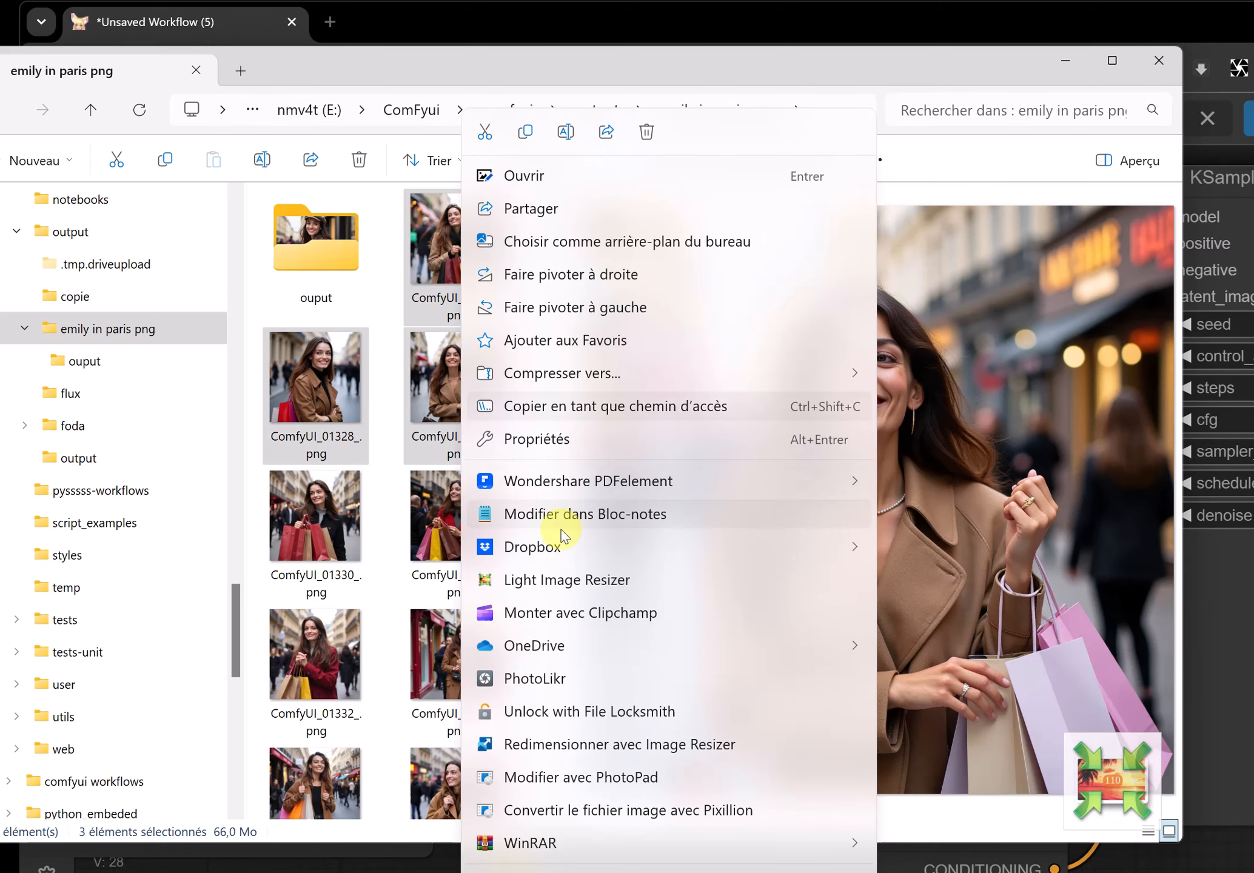
left_click(567, 581)
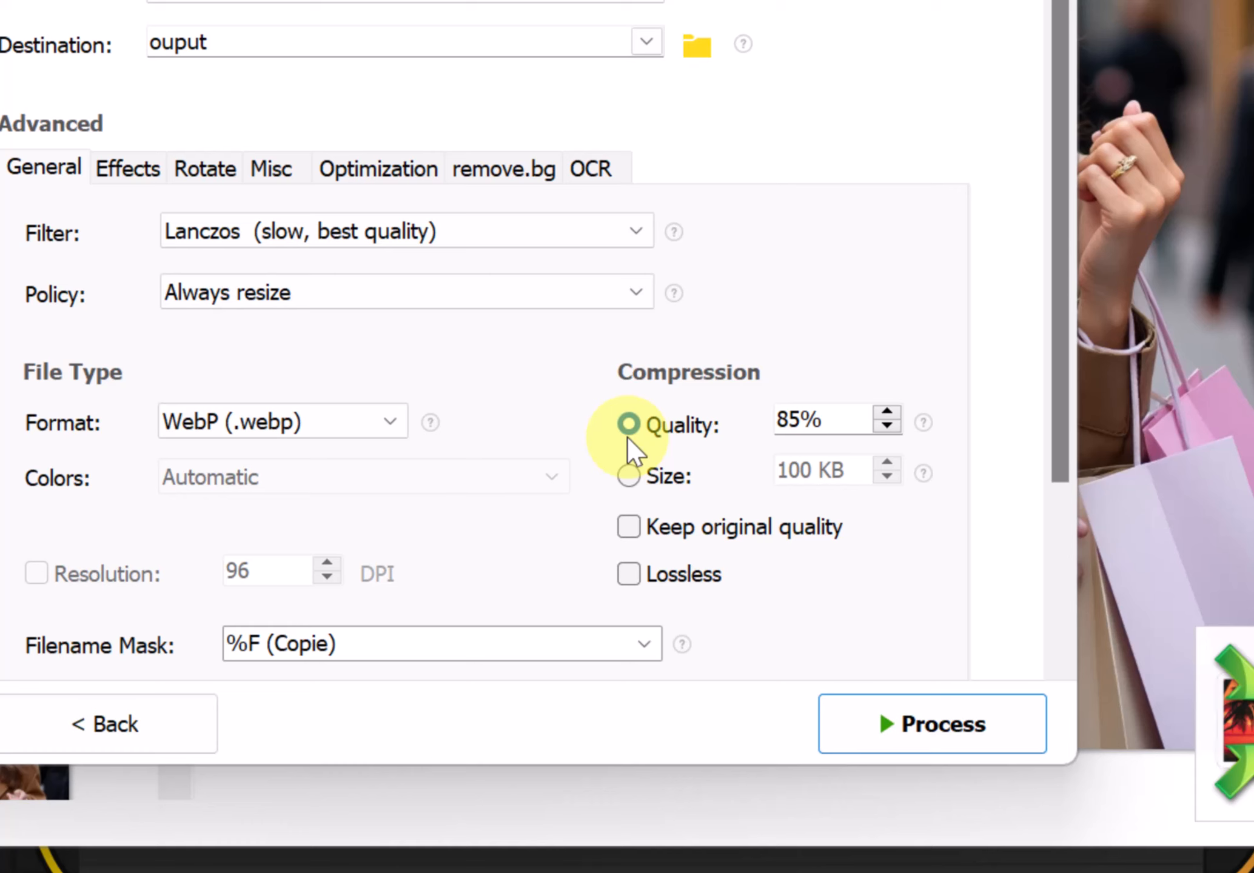
Examine the miscellaneous metadata-copy options, plus the prompt and workflow tags of a PNG in the ExifTool metadata viewer.
left_click(261, 172)
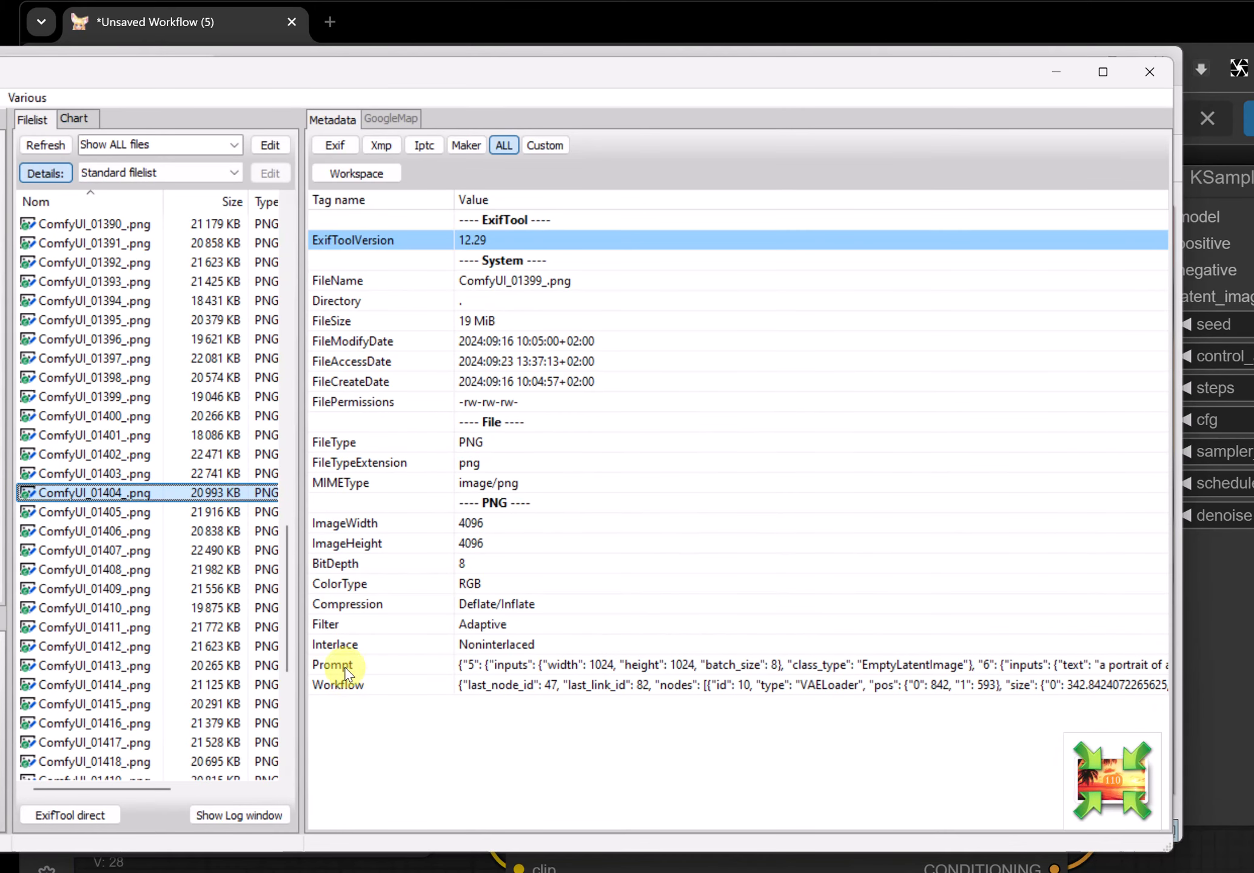
left_click_drag(152, 80, 126, 90)
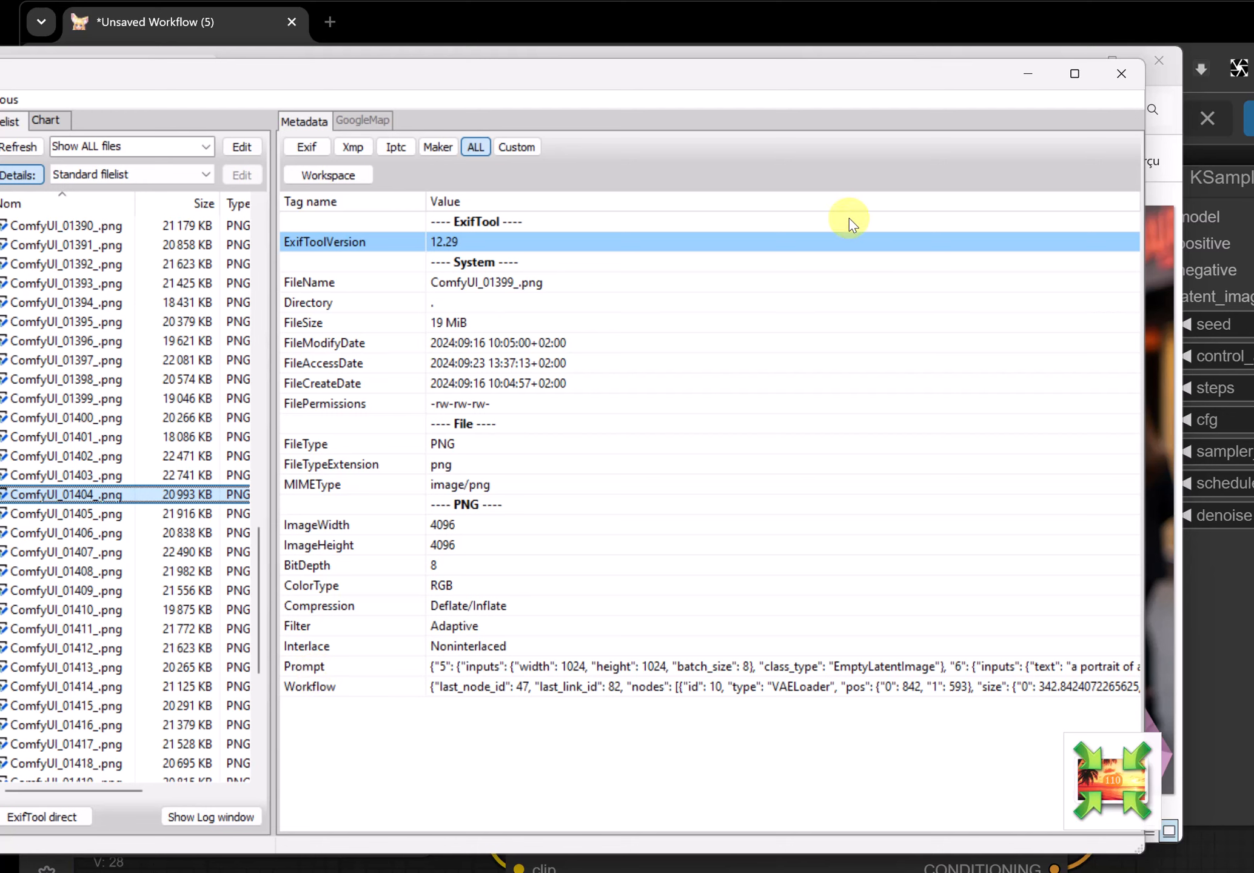
left_click(1023, 73)
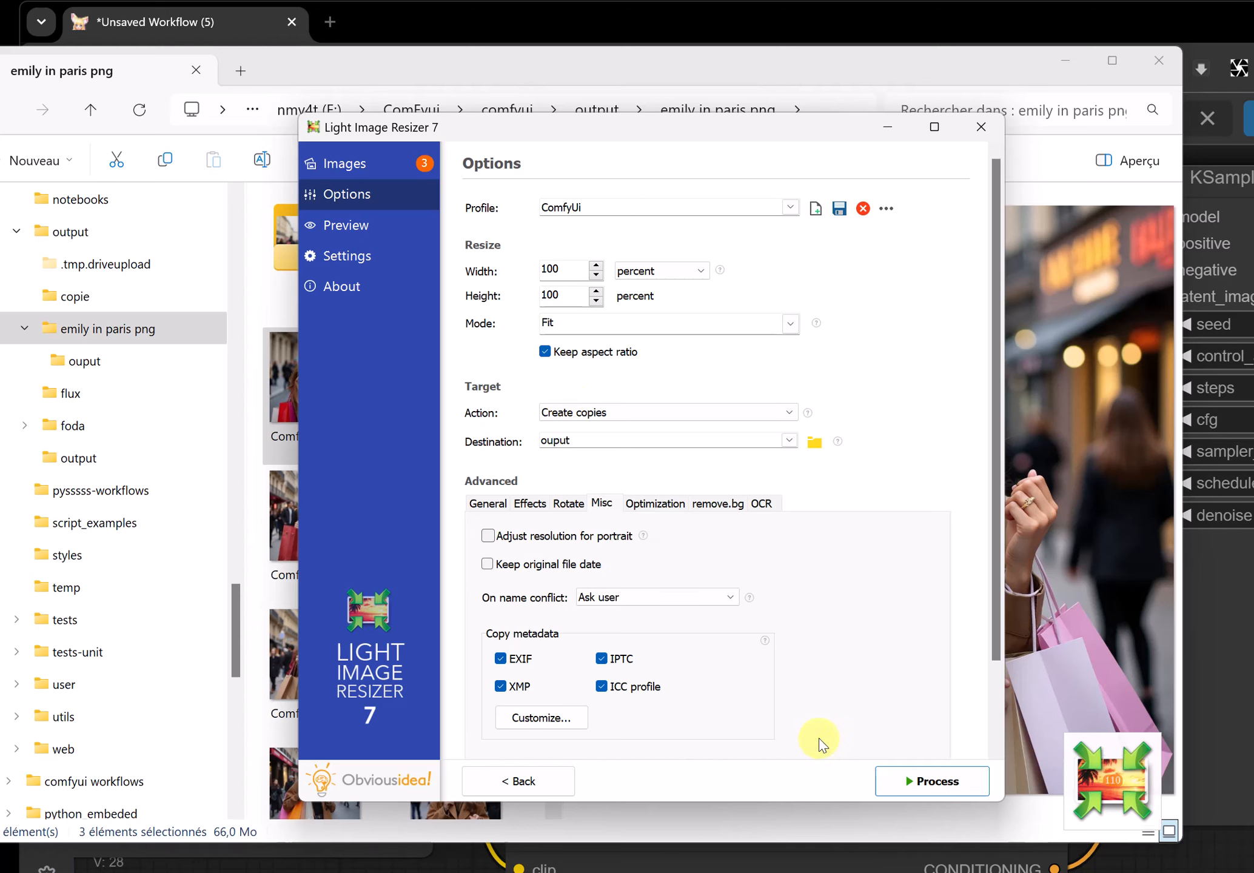
Process the three images with the ComfyUi profile, overwriting the existing WebP copies for all name conflicts.
left_click(904, 782)
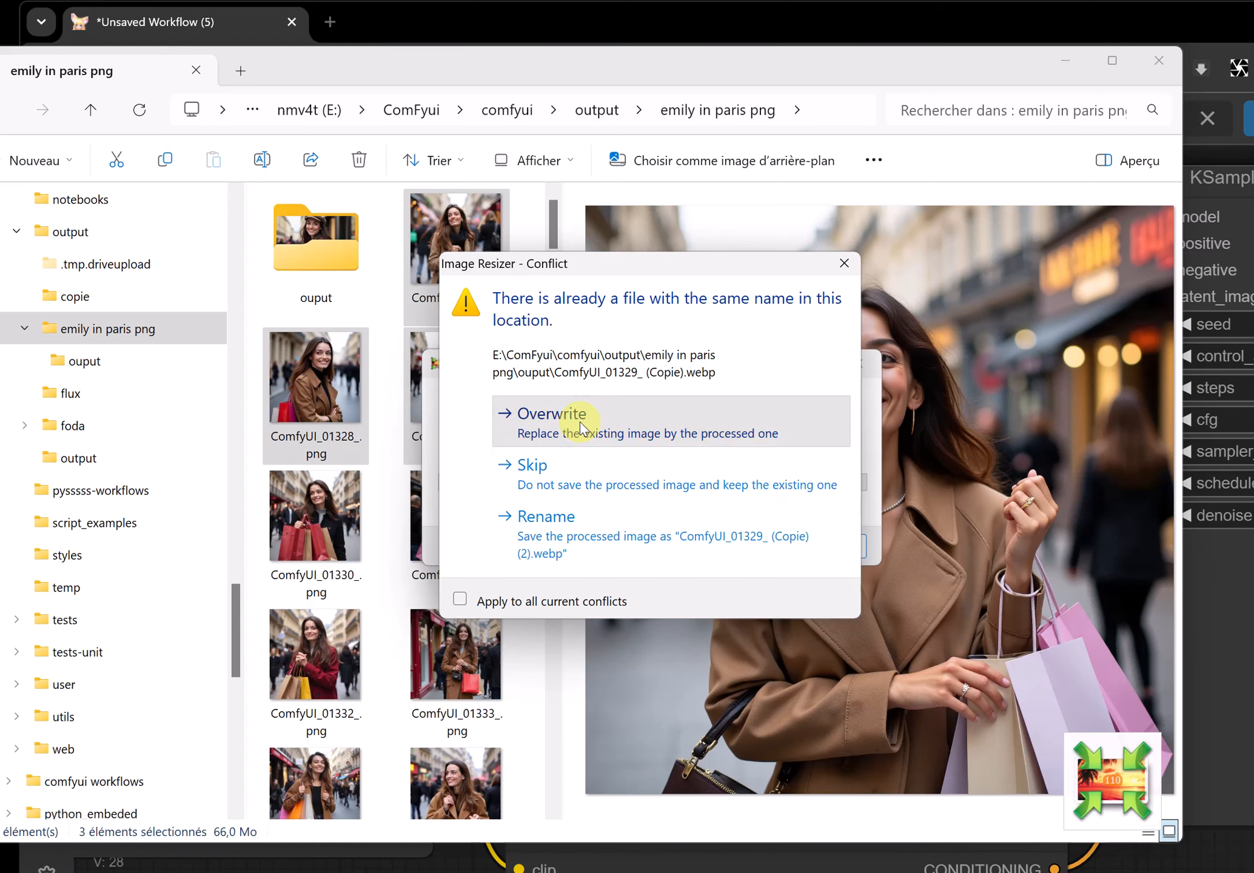
left_click(580, 422)
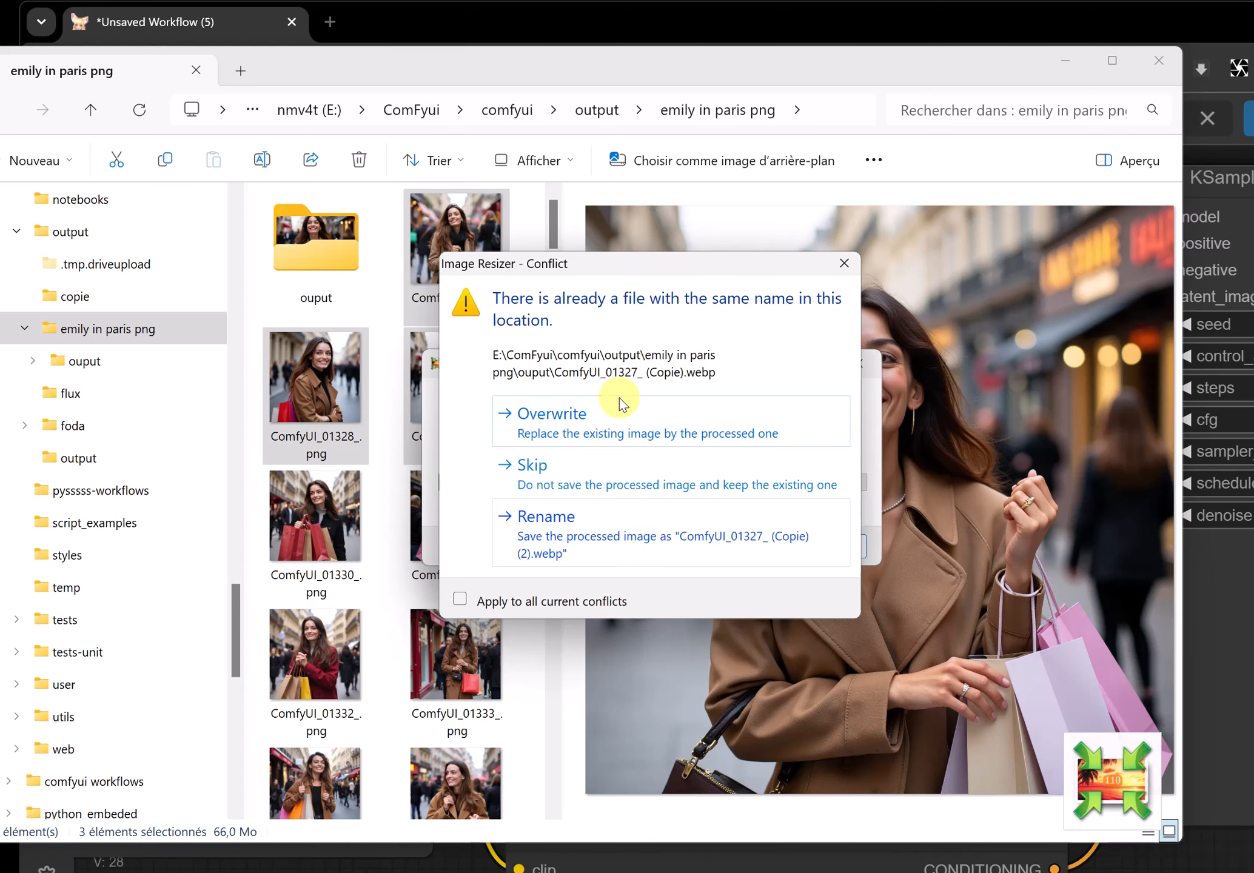
left_click(461, 598)
left_click(579, 420)
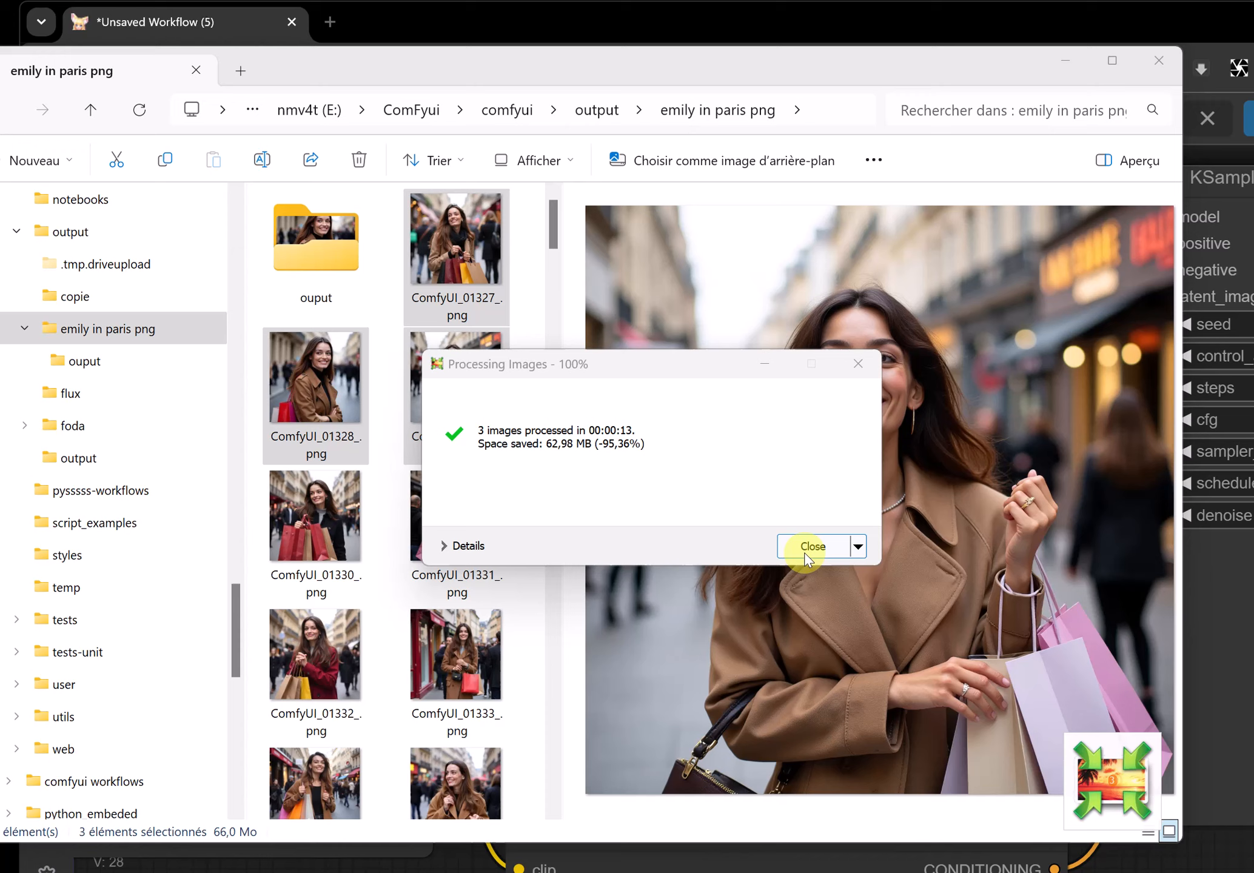
left_click(1000, 617)
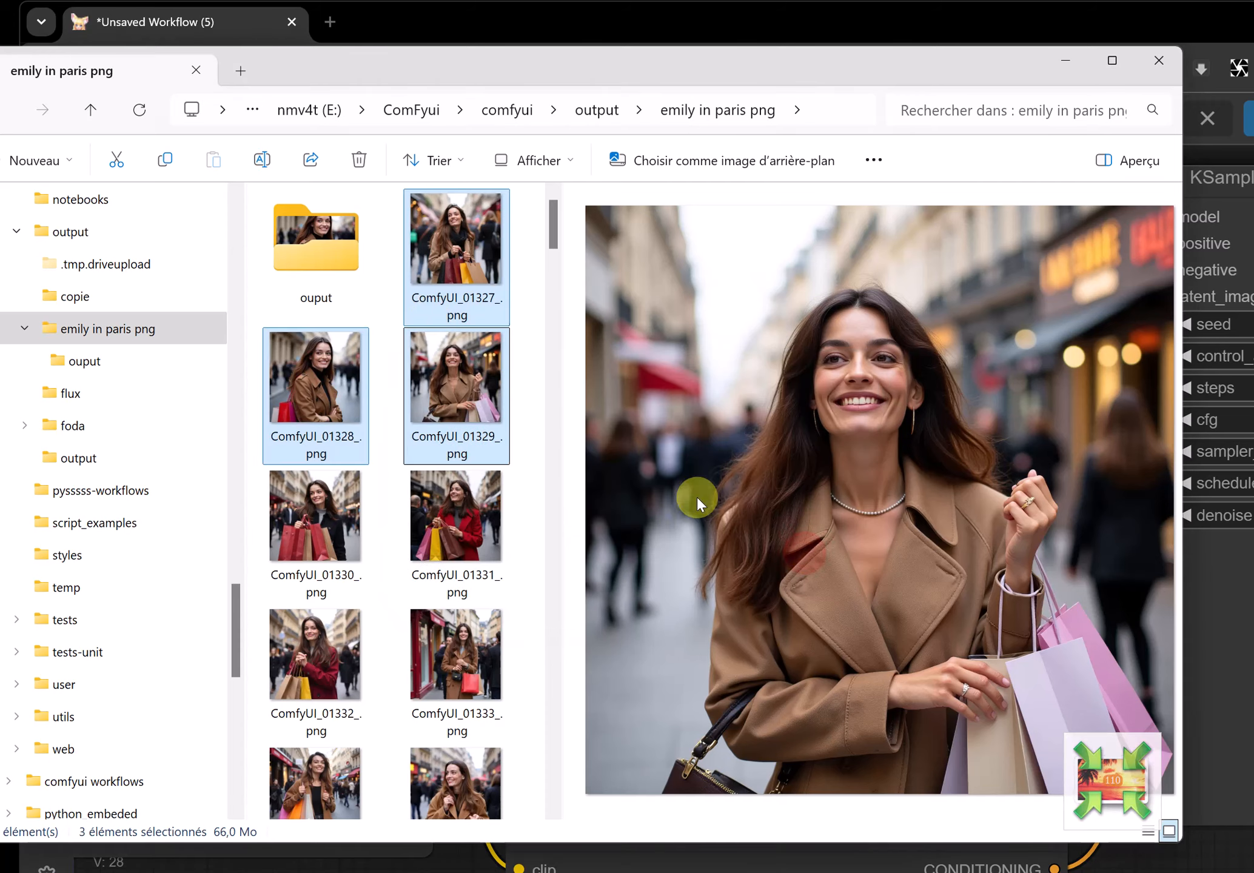
Load the workflow embedded in the newly converted ComfyUI_01329_ (Copie).webp from the ouput folder onto the ComfyUI canvas.
double_click(315, 243)
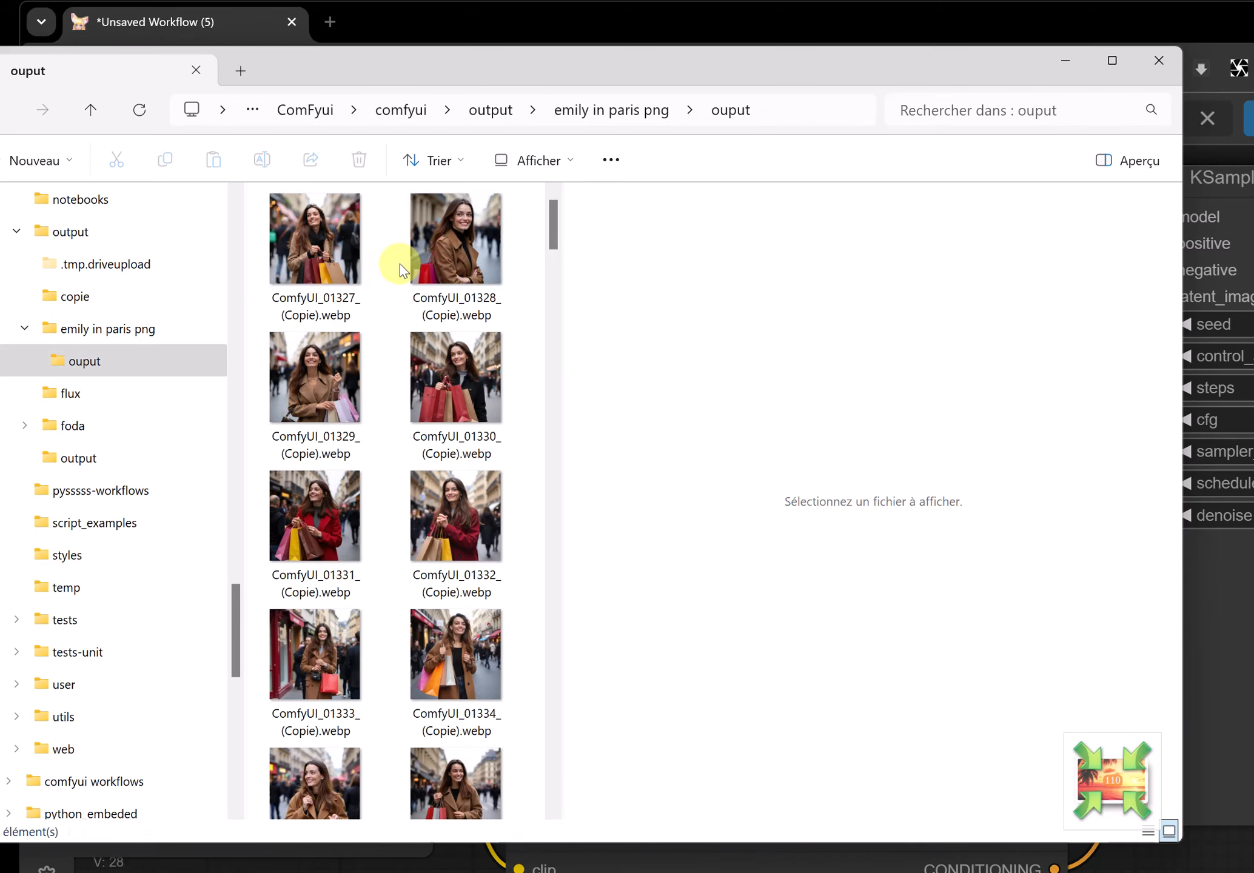
left_click(442, 256)
left_click(468, 20)
left_click_drag(539, 23, 700, 29)
left_click(122, 62)
left_click(307, 367)
left_click(1235, 596)
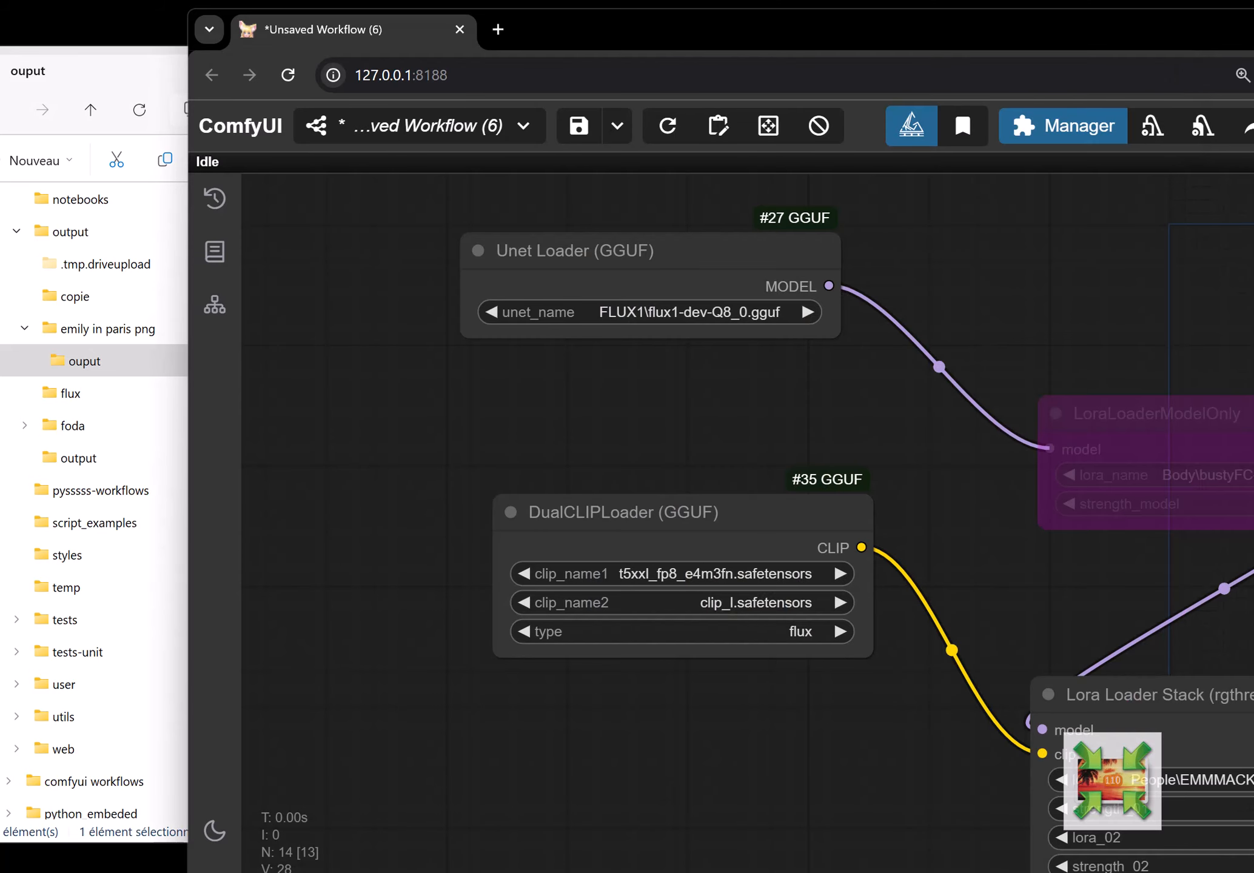
left_click_drag(664, 37, 500, 34)
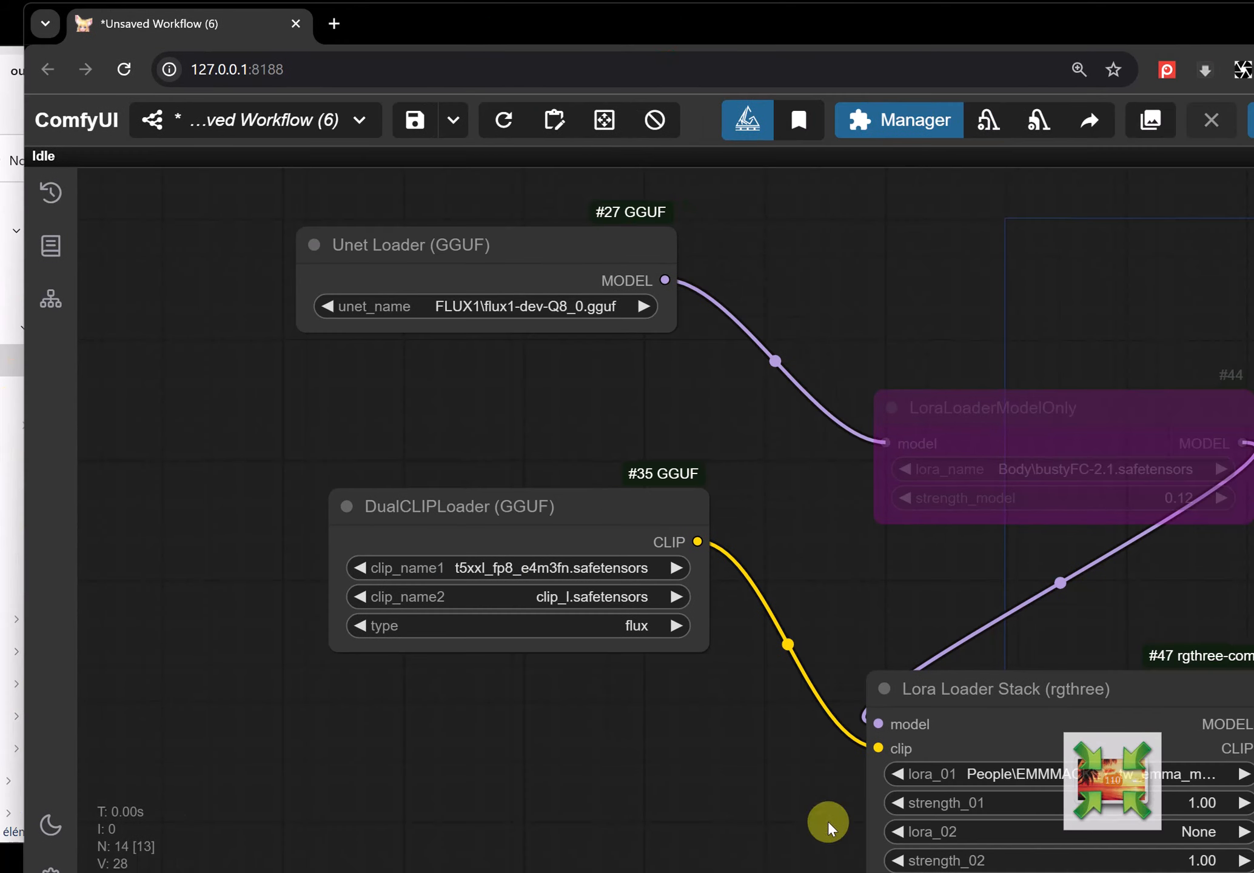
left_click_drag(648, 463, 686, 369)
left_click(826, 538)
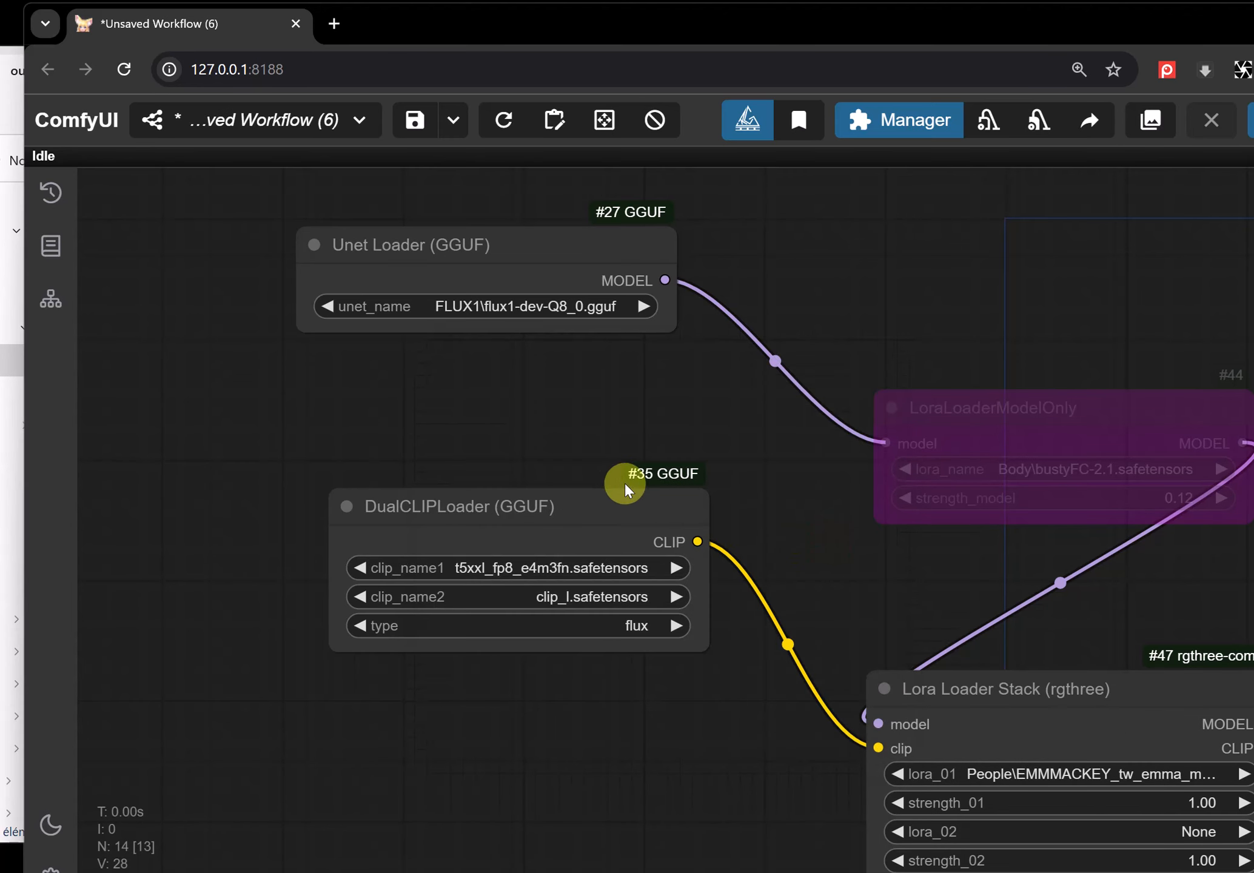